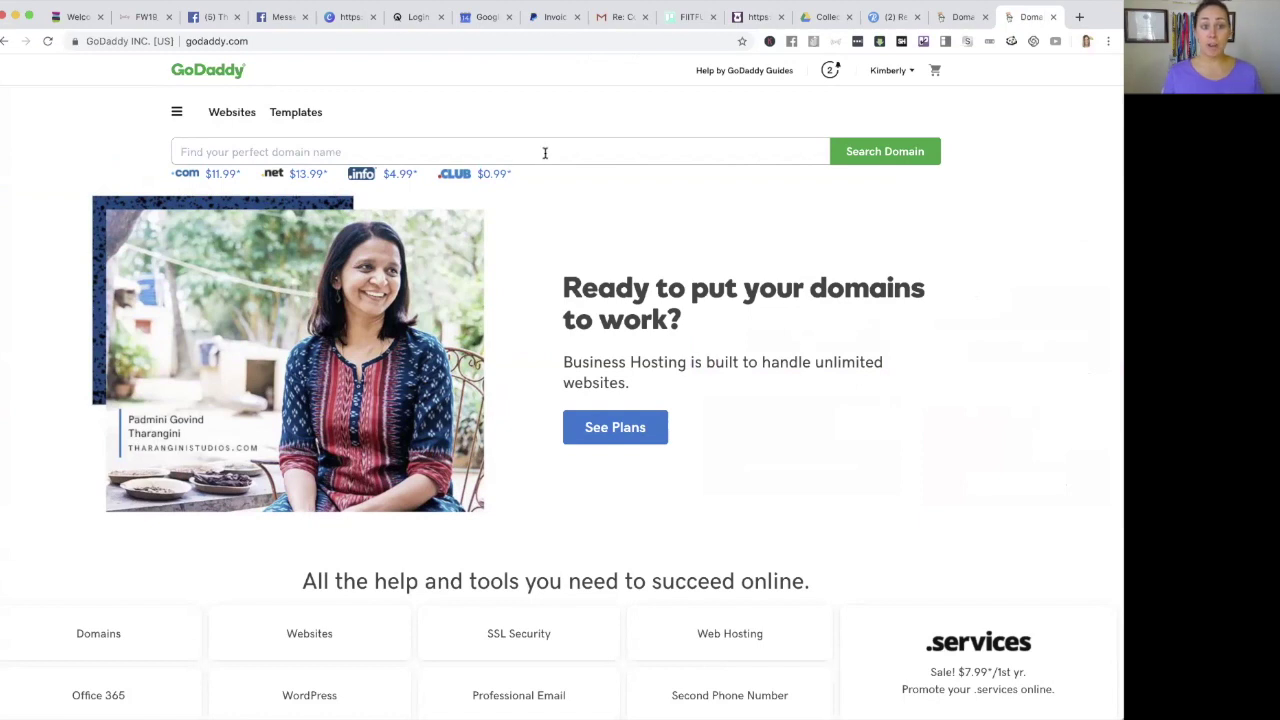
Step: Search for the domain name "thefragrancecollective"
left_click(548, 150)
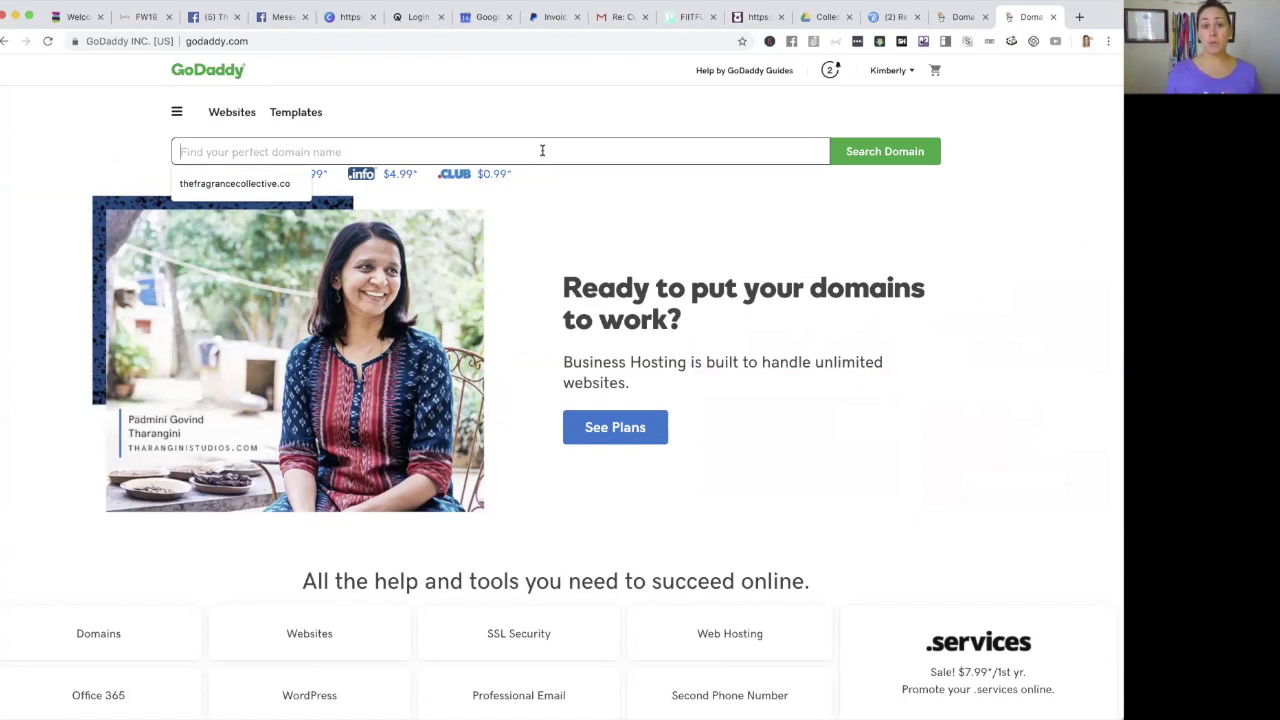
key("Escape")
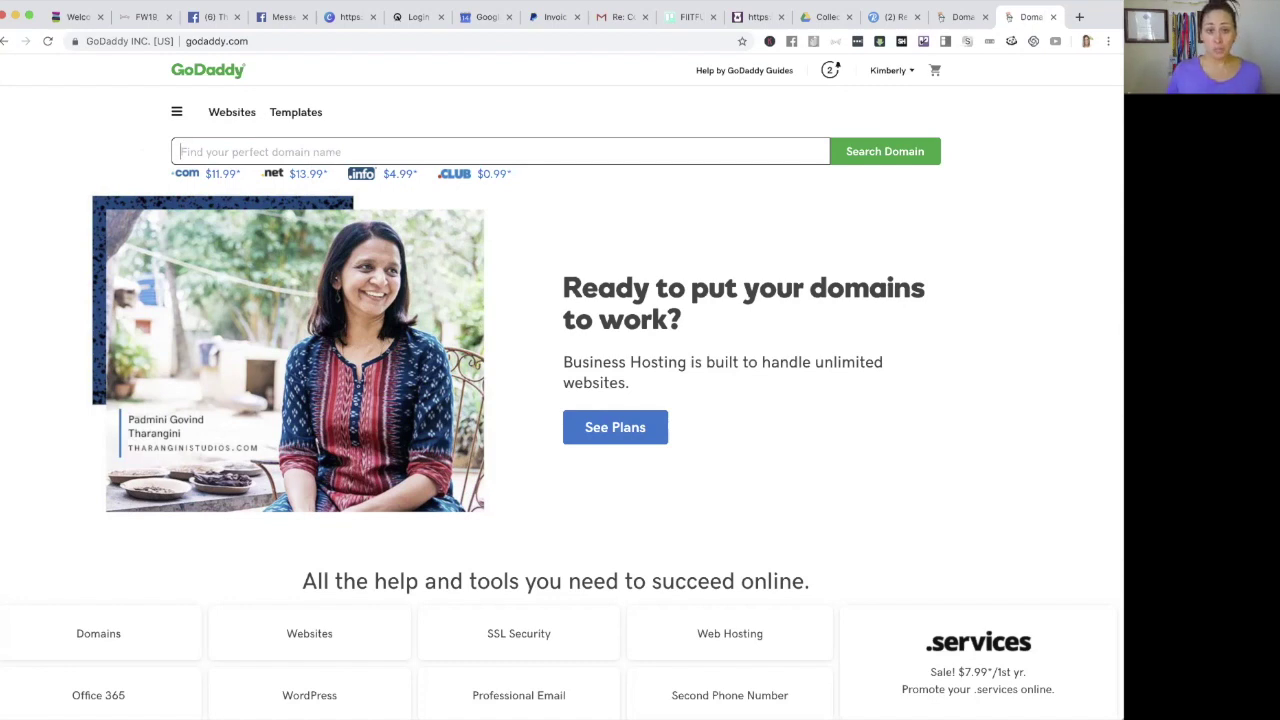
type("thefragrancecollective")
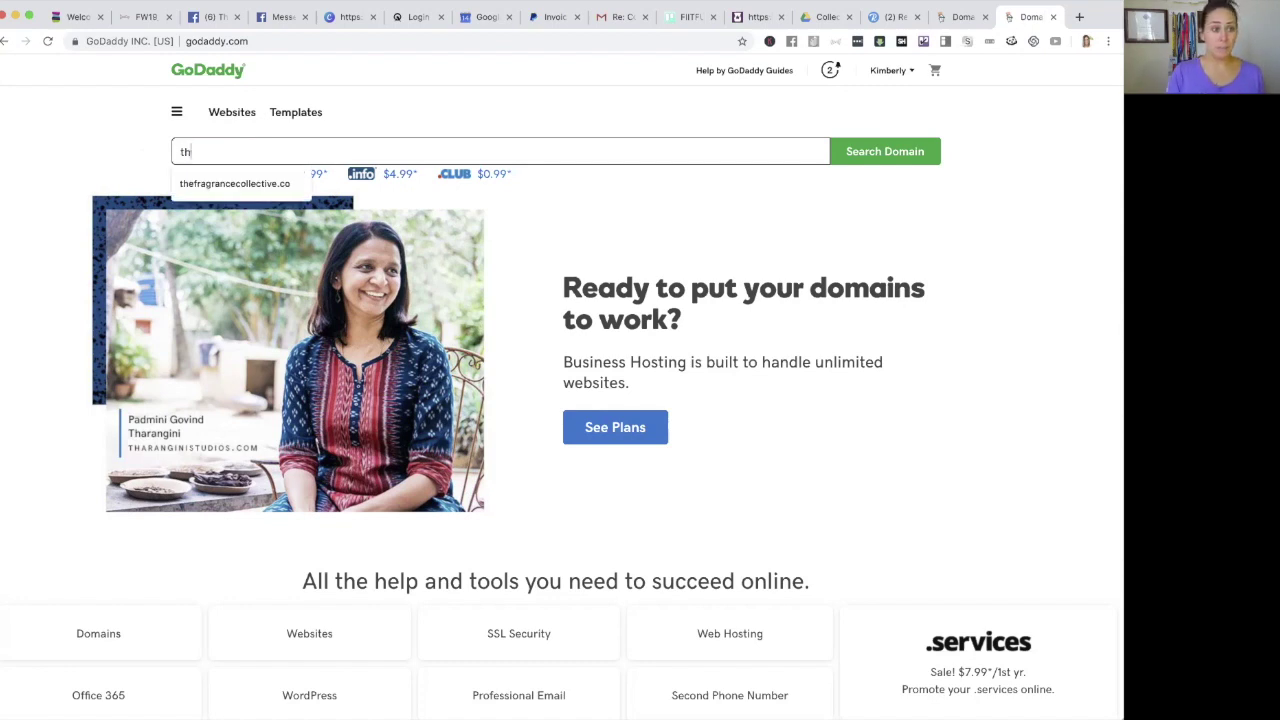
left_click(895, 157)
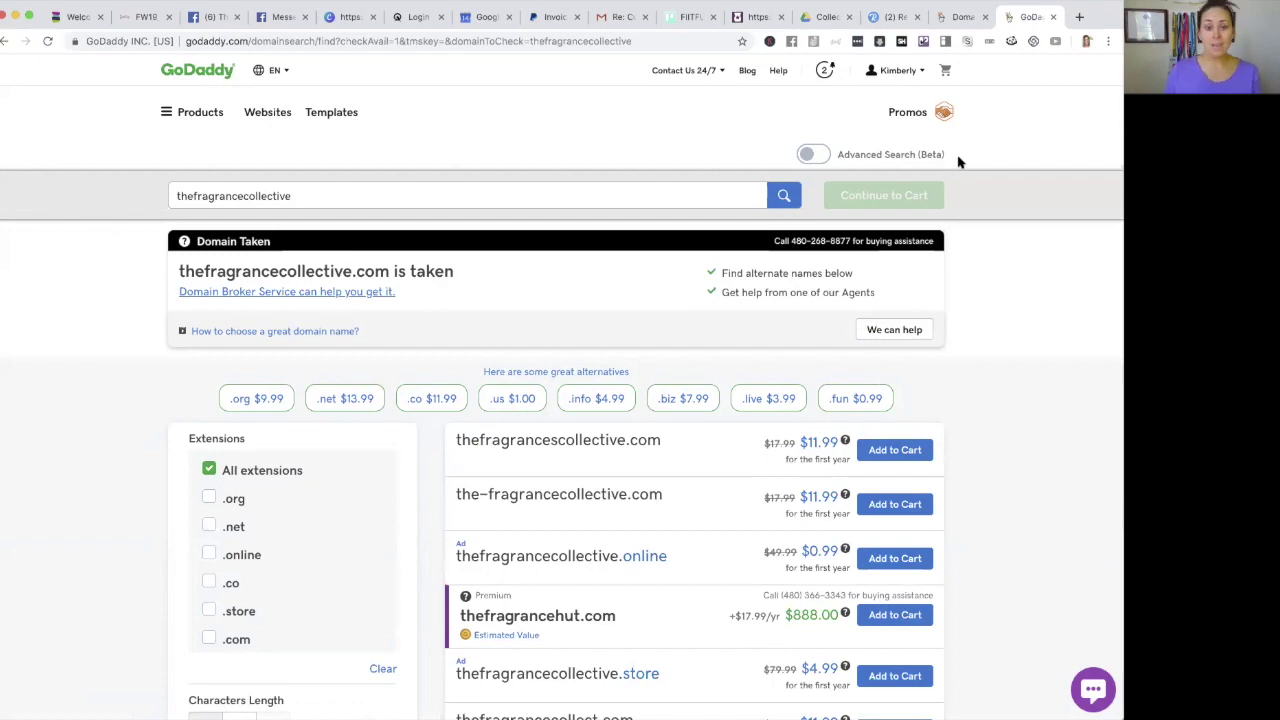
Step: Look through the alternative domain suggestions and add thefragrancescollective.com to the cart
scroll(1014, 489, "down", 3)
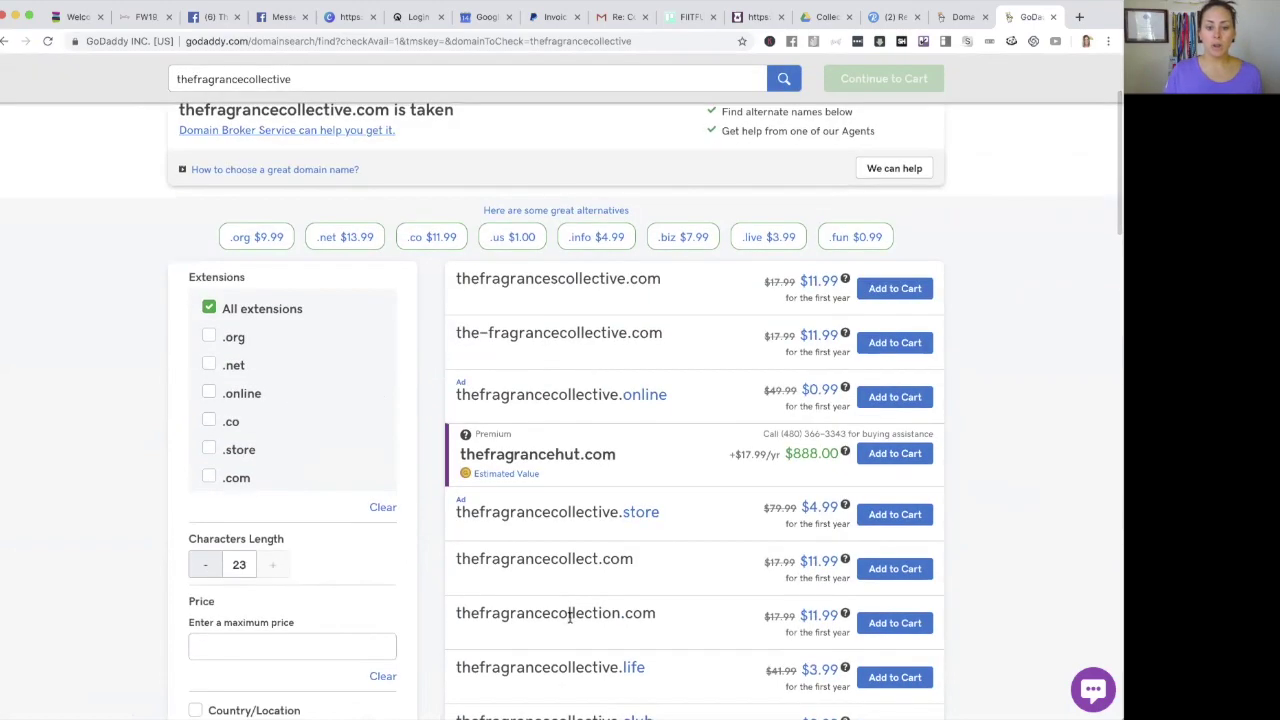
scroll(617, 605, "down", 2)
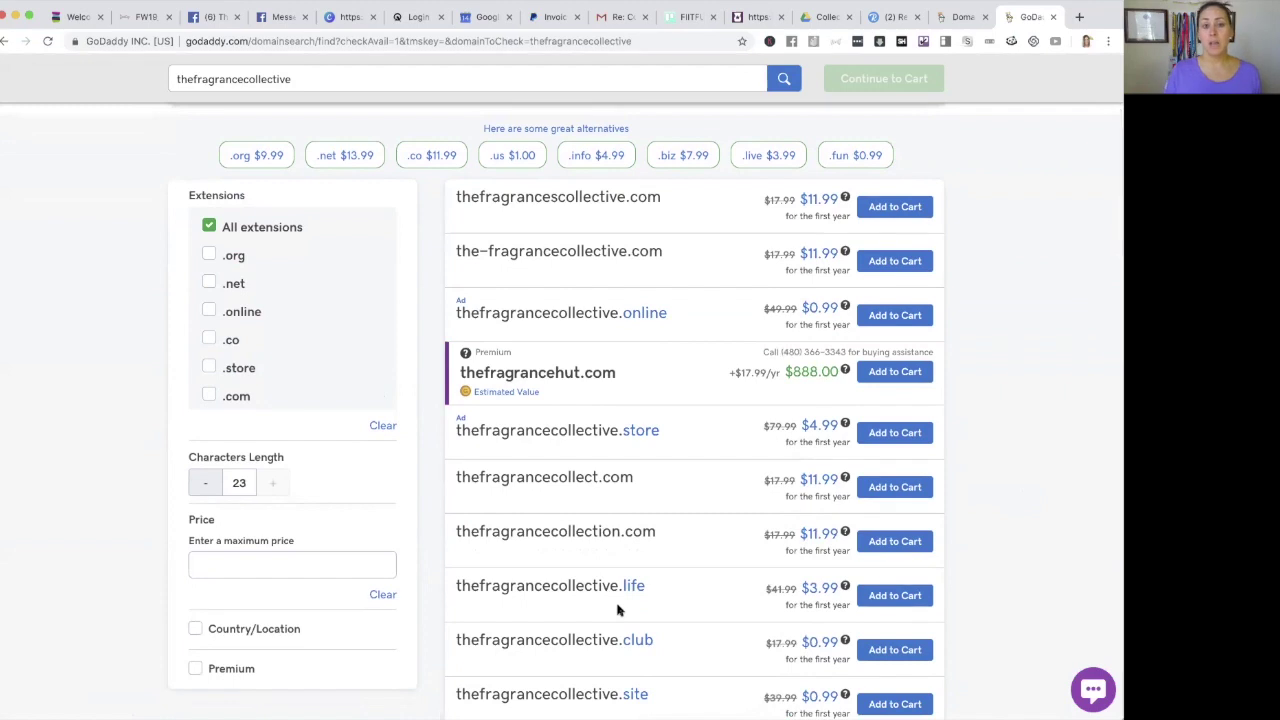
scroll(617, 608, "down", 1)
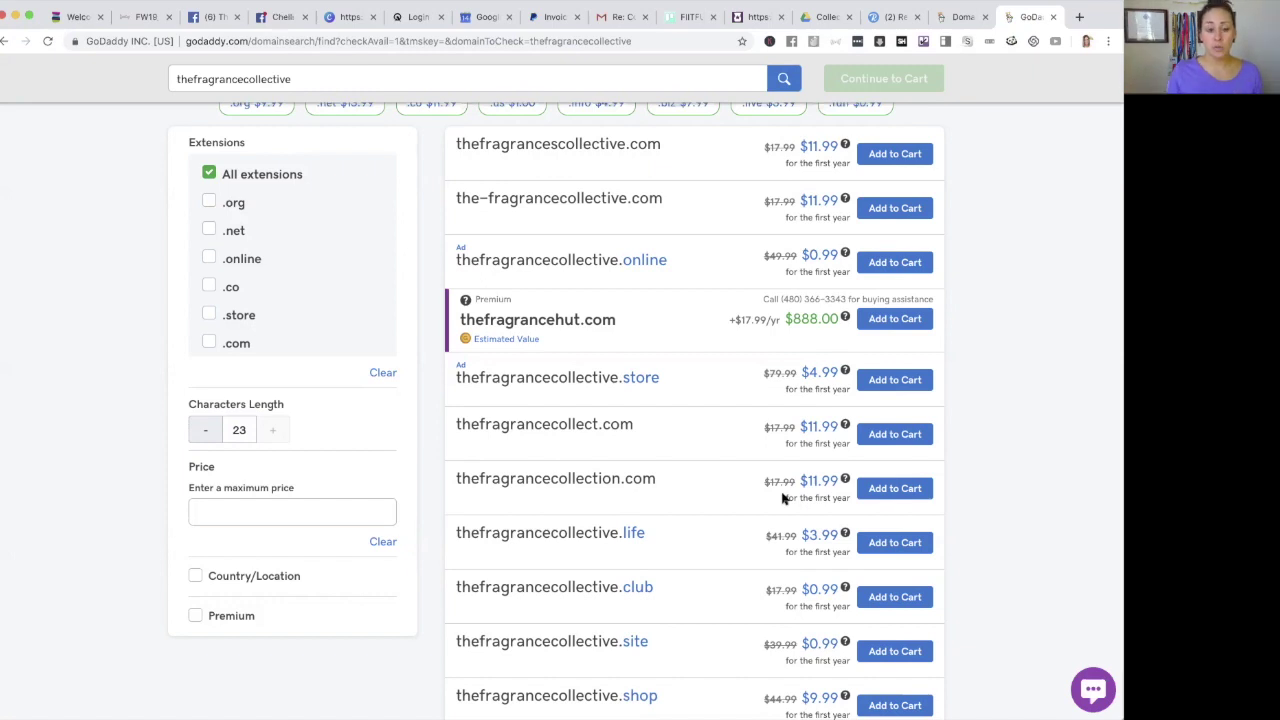
scroll(900, 460, "up", 1)
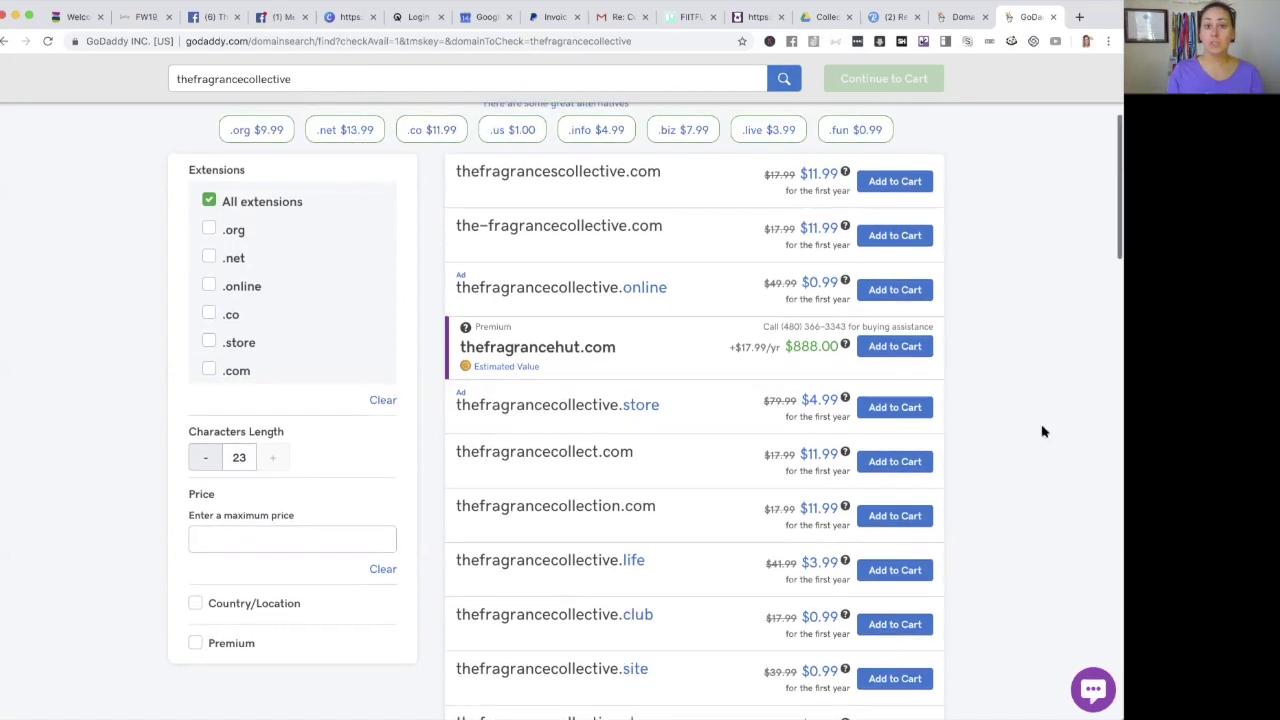
left_click(903, 184)
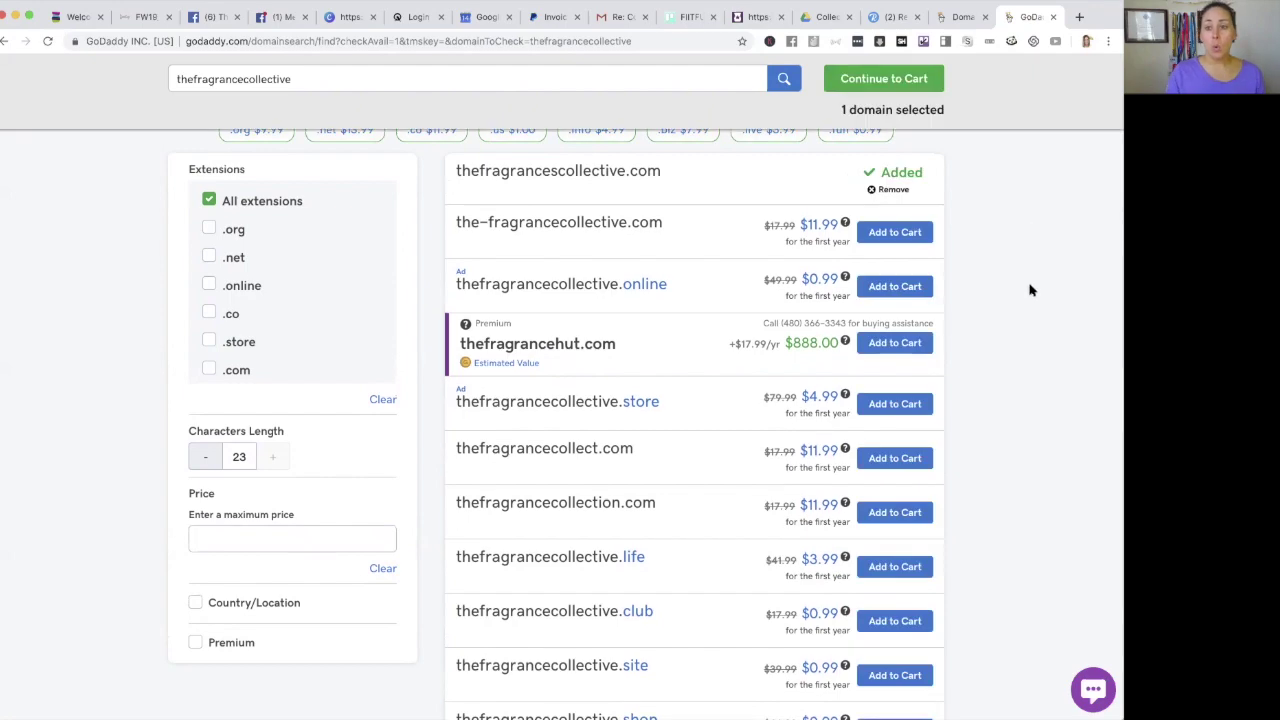
Step: Proceed to checkout without the free website offer and set the .COM domain registration term to 1 year
scroll(1031, 289, "up", 2)
left_click(885, 80)
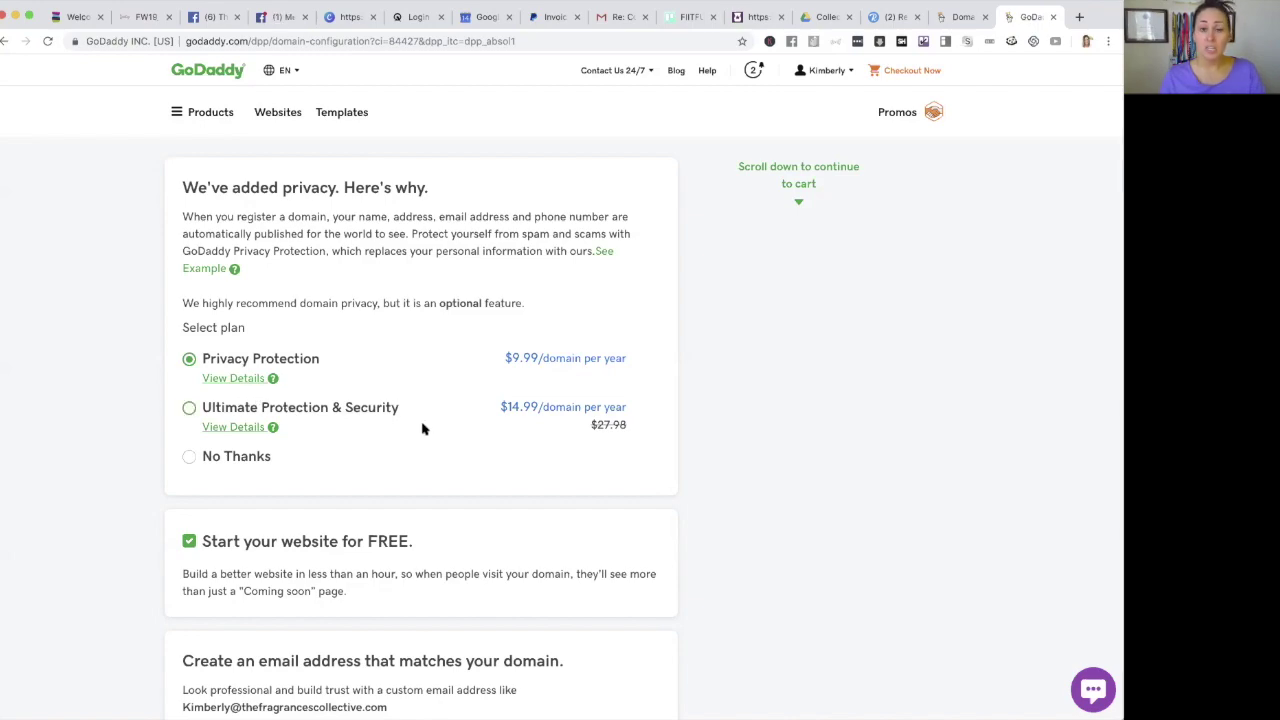
scroll(678, 429, "down", 5)
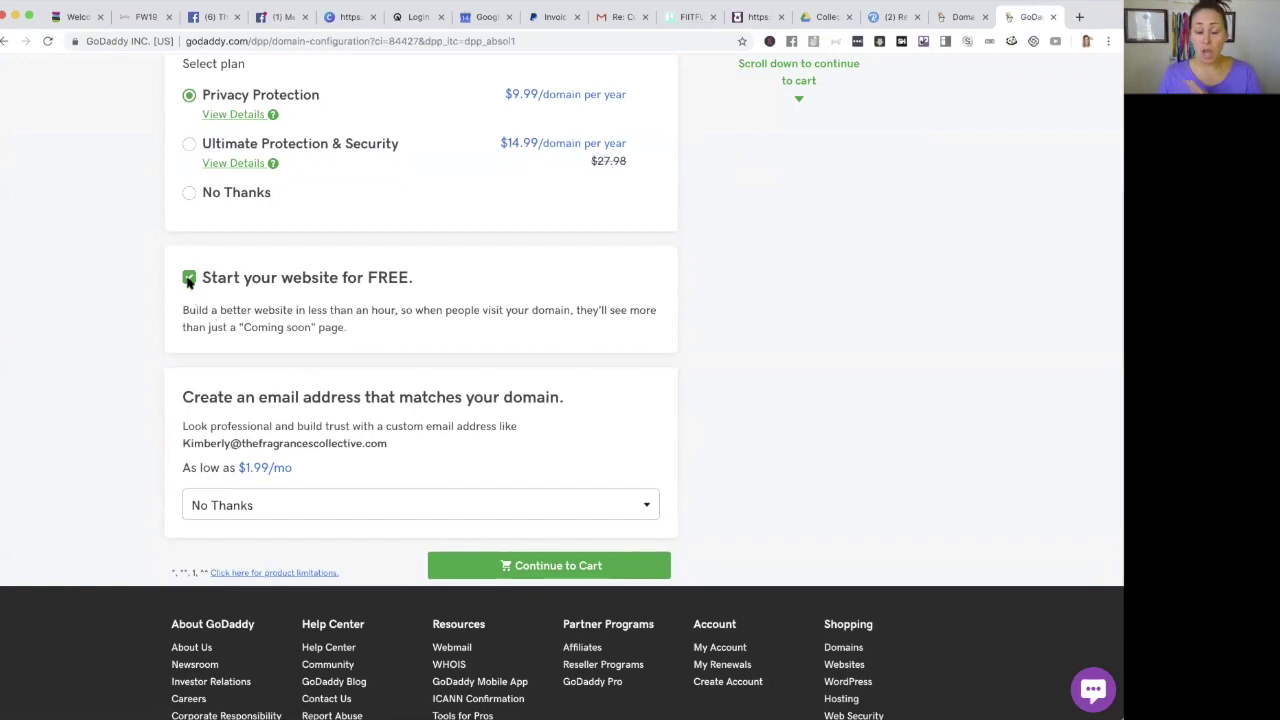
left_click(189, 278)
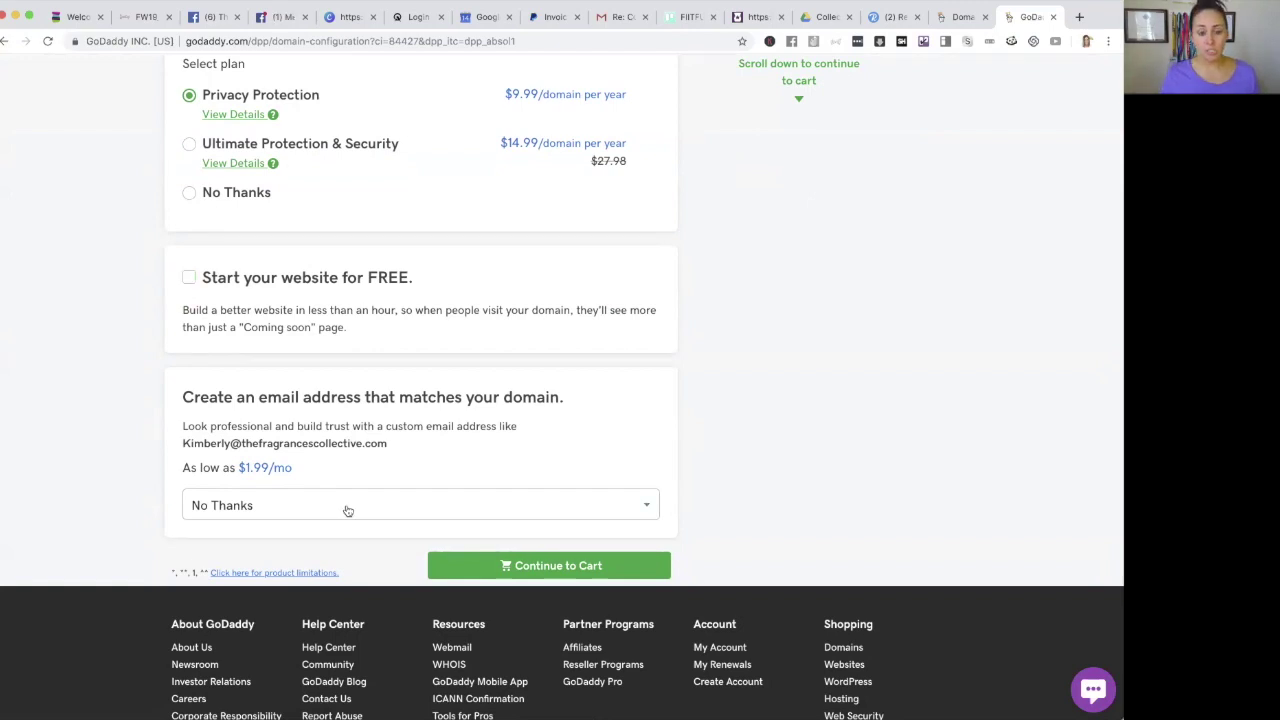
left_click(611, 567)
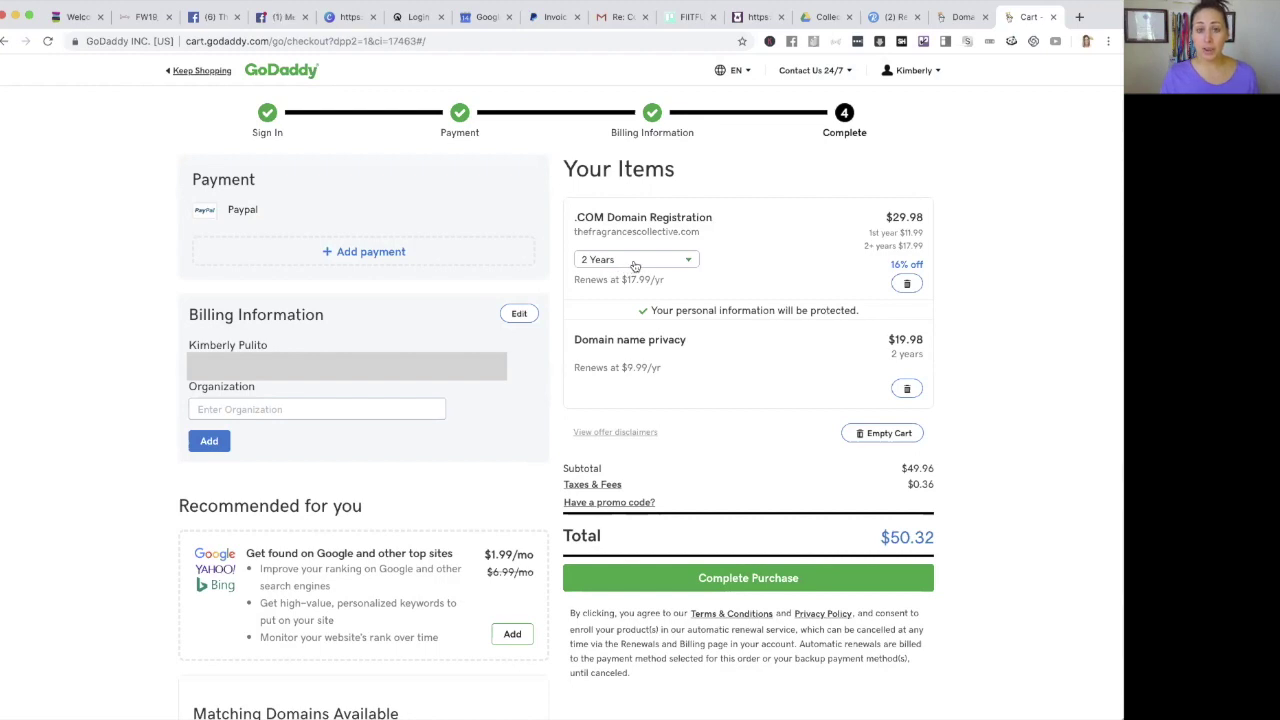
left_click(634, 265)
left_click(634, 283)
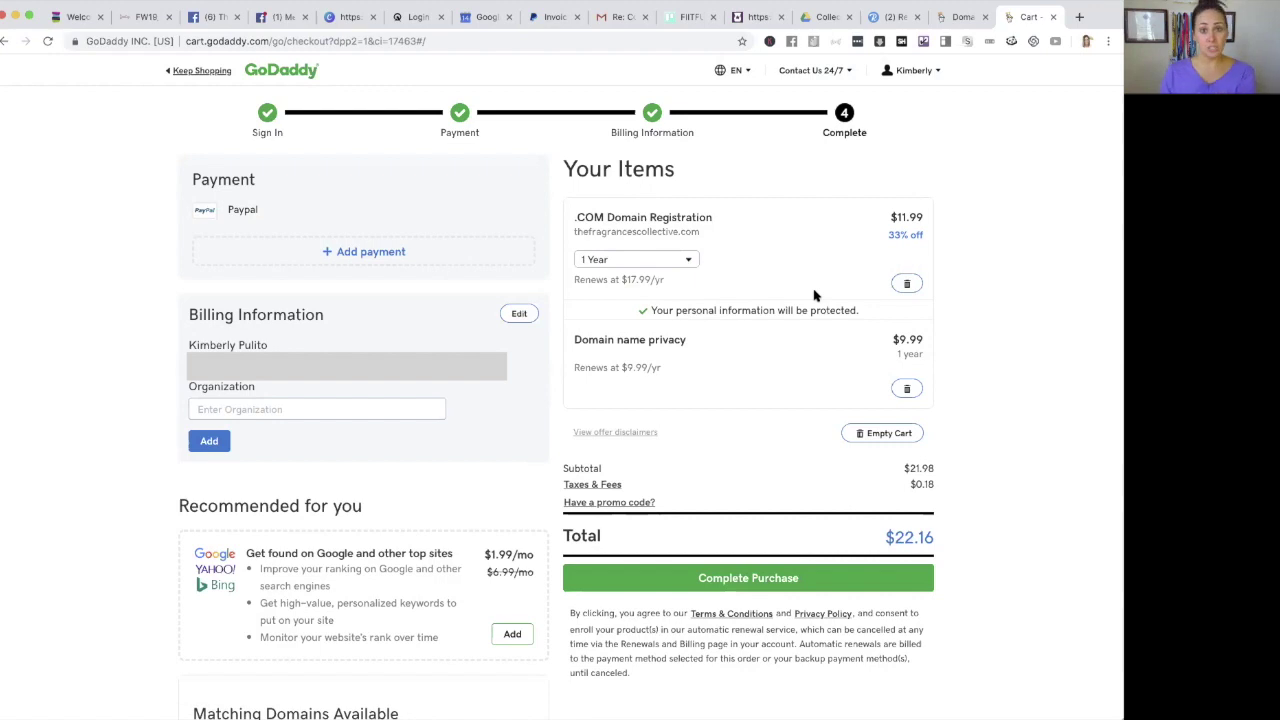
Step: Switch to Rebrandly and look through the list of branded links, their destinations and click counts
key("ctrl+shift+Tab")
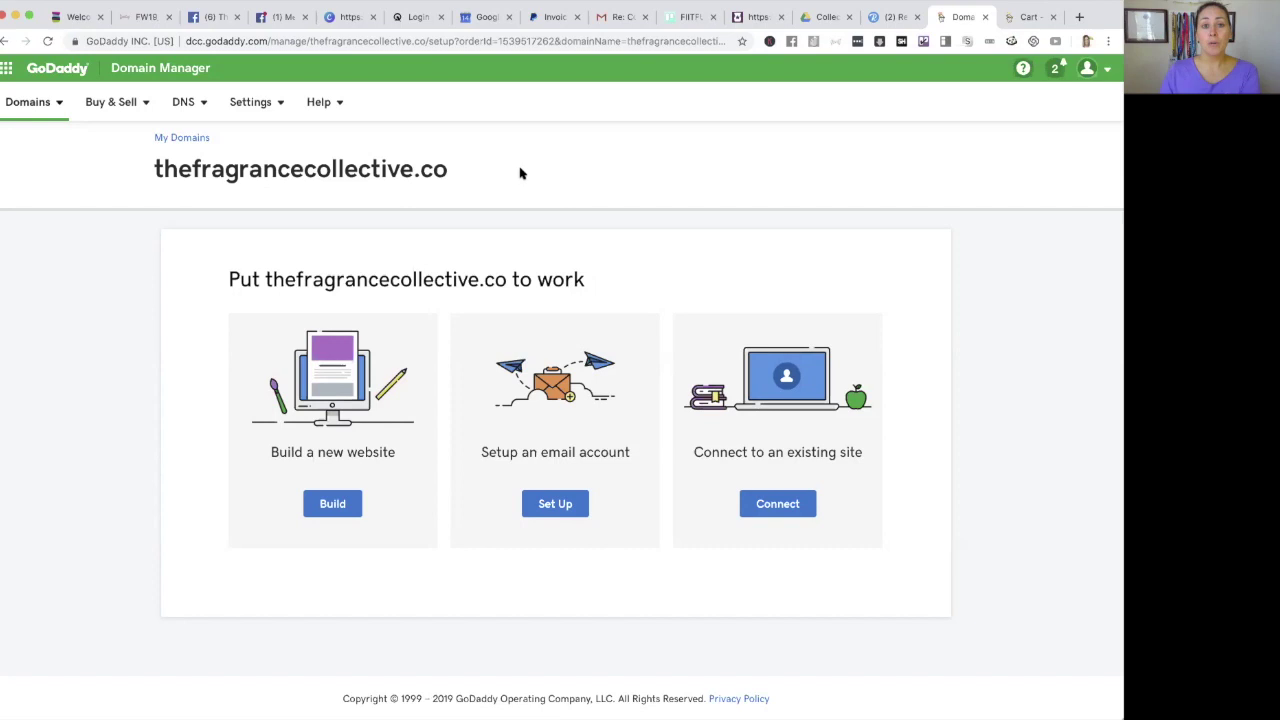
key("ctrl+shift+Tab")
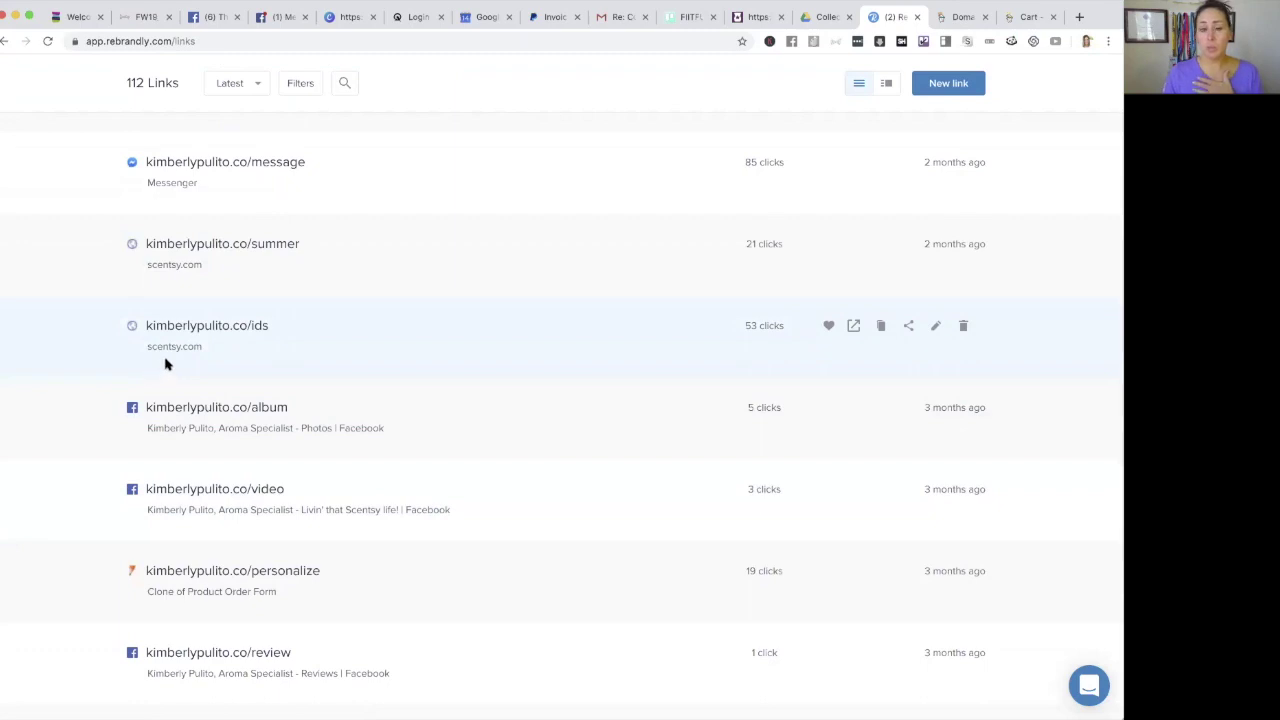
scroll(405, 343, "down", 8)
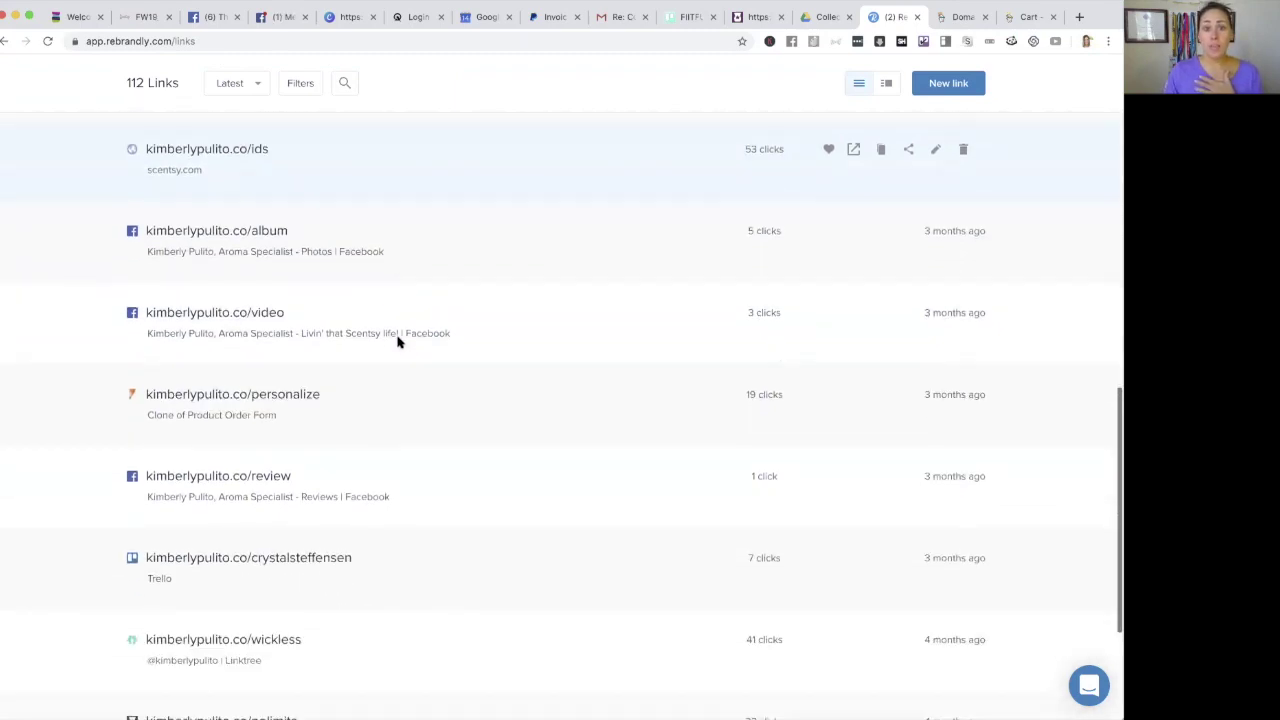
scroll(397, 343, "down", 1)
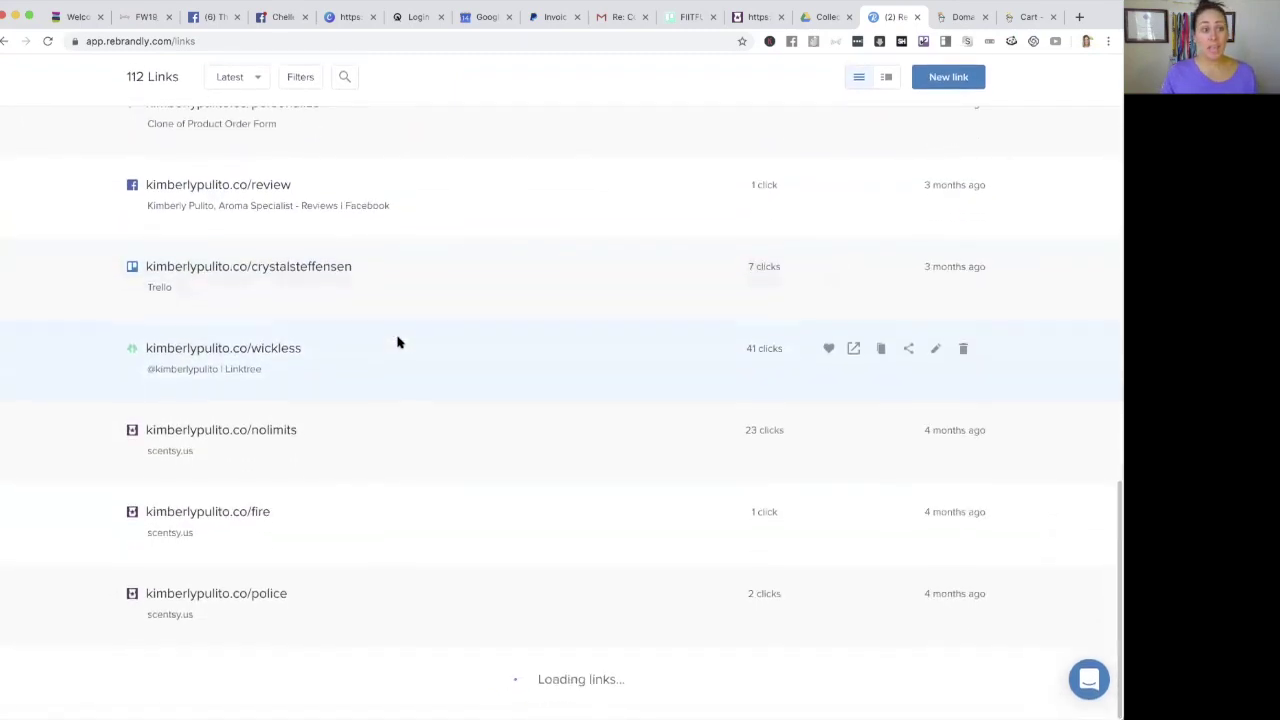
scroll(426, 445, "down", 1)
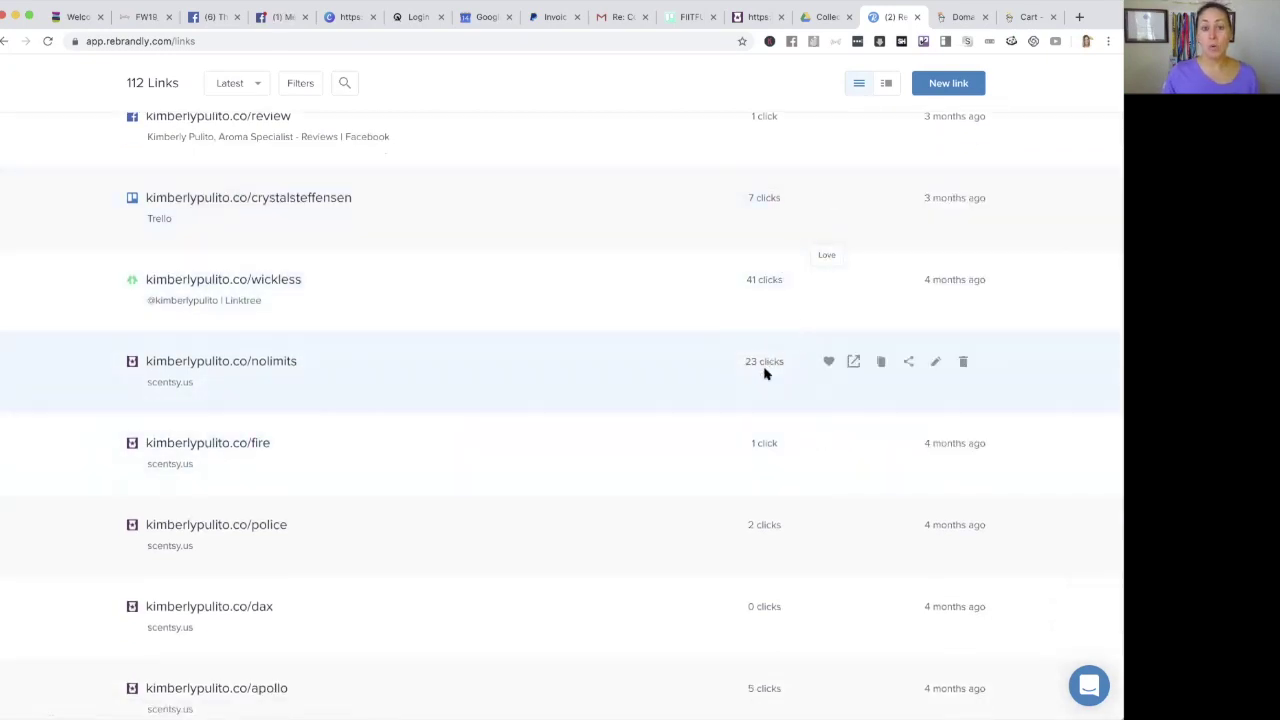
scroll(766, 372, "up", 15)
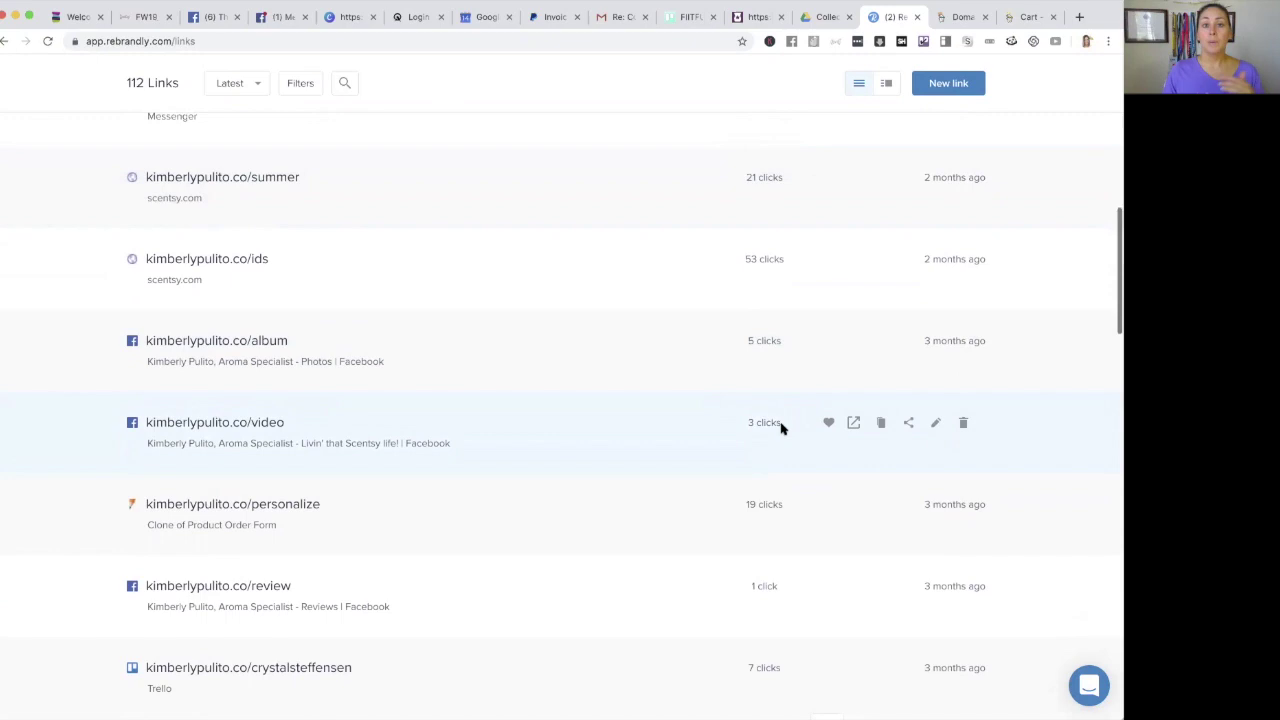
scroll(781, 429, "up", 4)
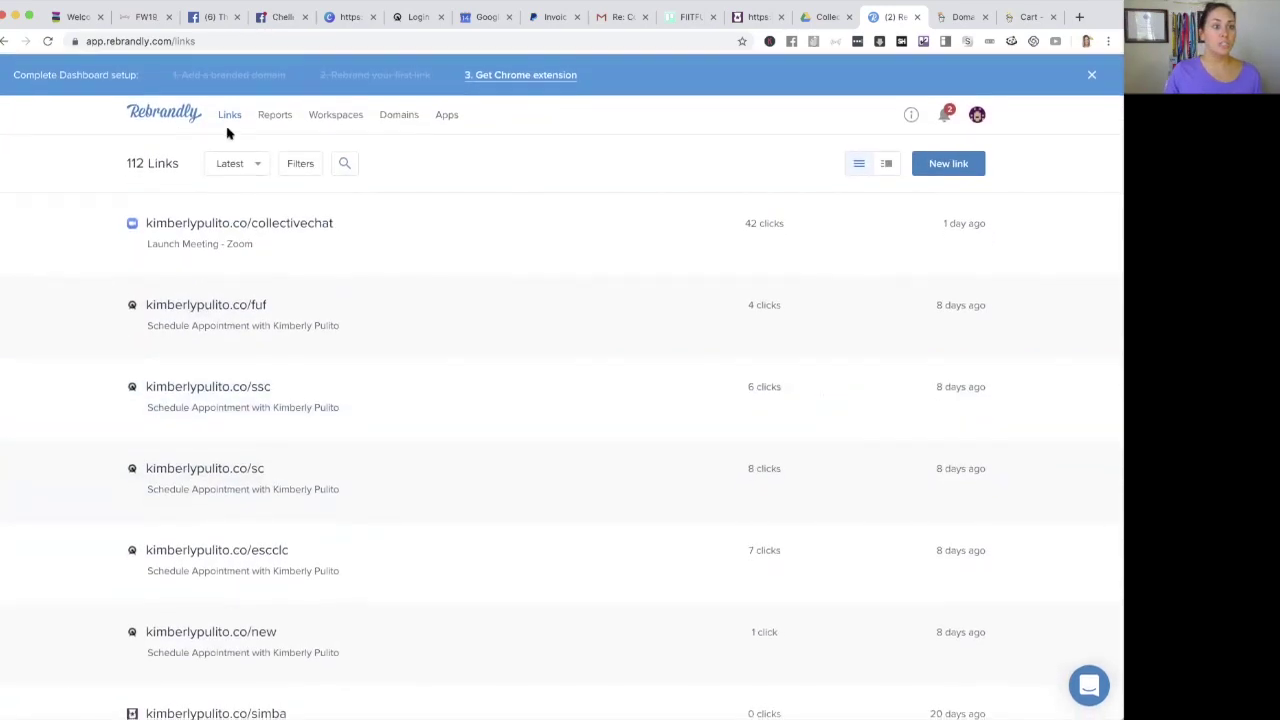
Step: Start the DNS setup for a domain already owned, entering thefragrancecollective.co as the domain name
left_click(400, 116)
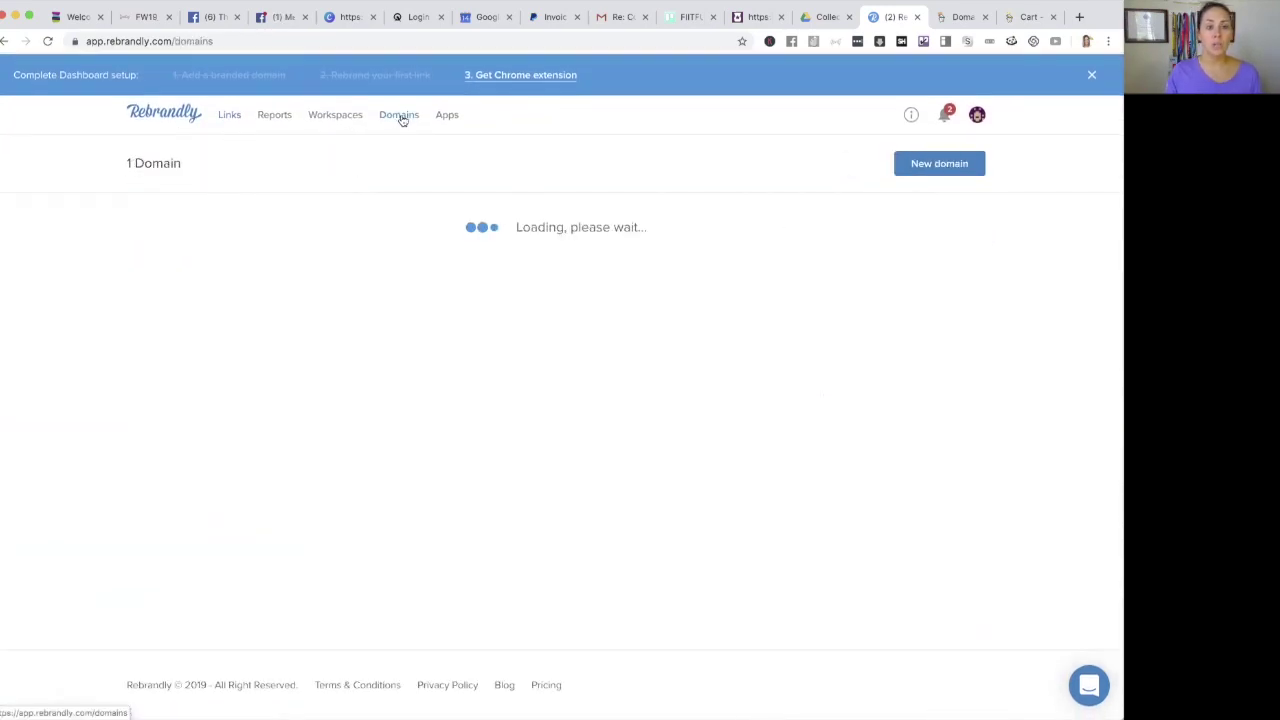
left_click(936, 172)
left_click(580, 440)
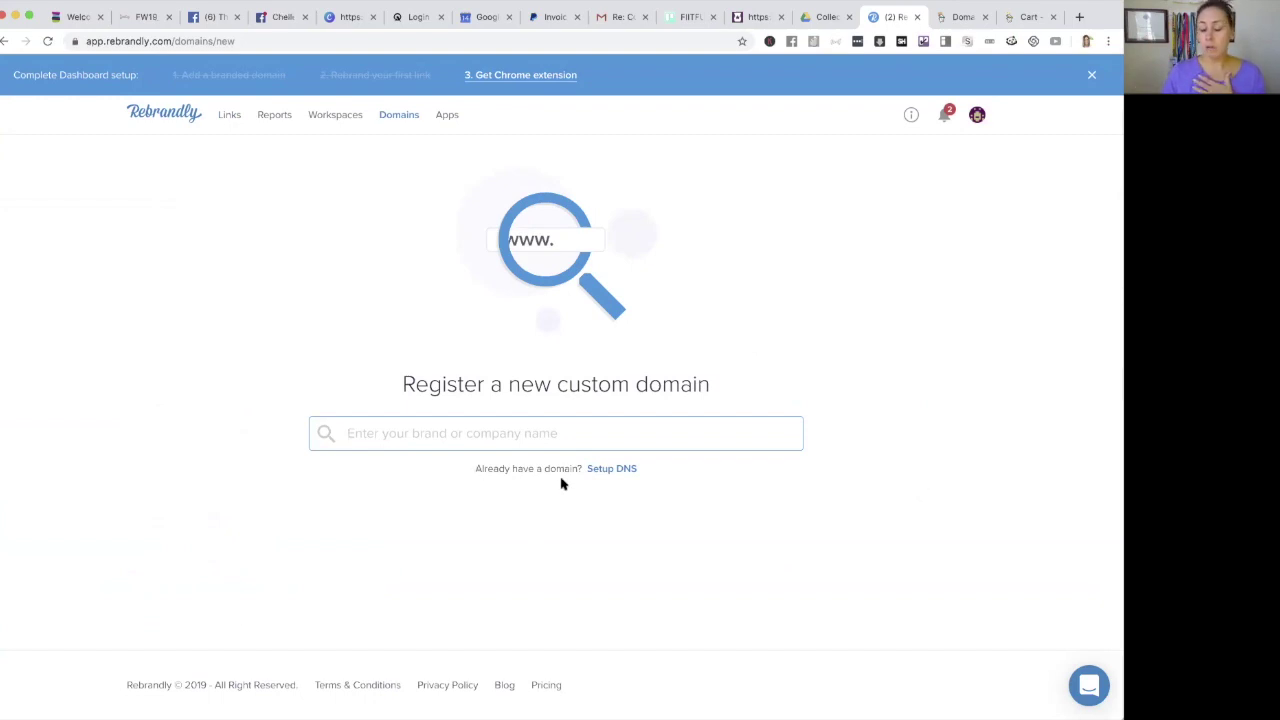
left_click(620, 467)
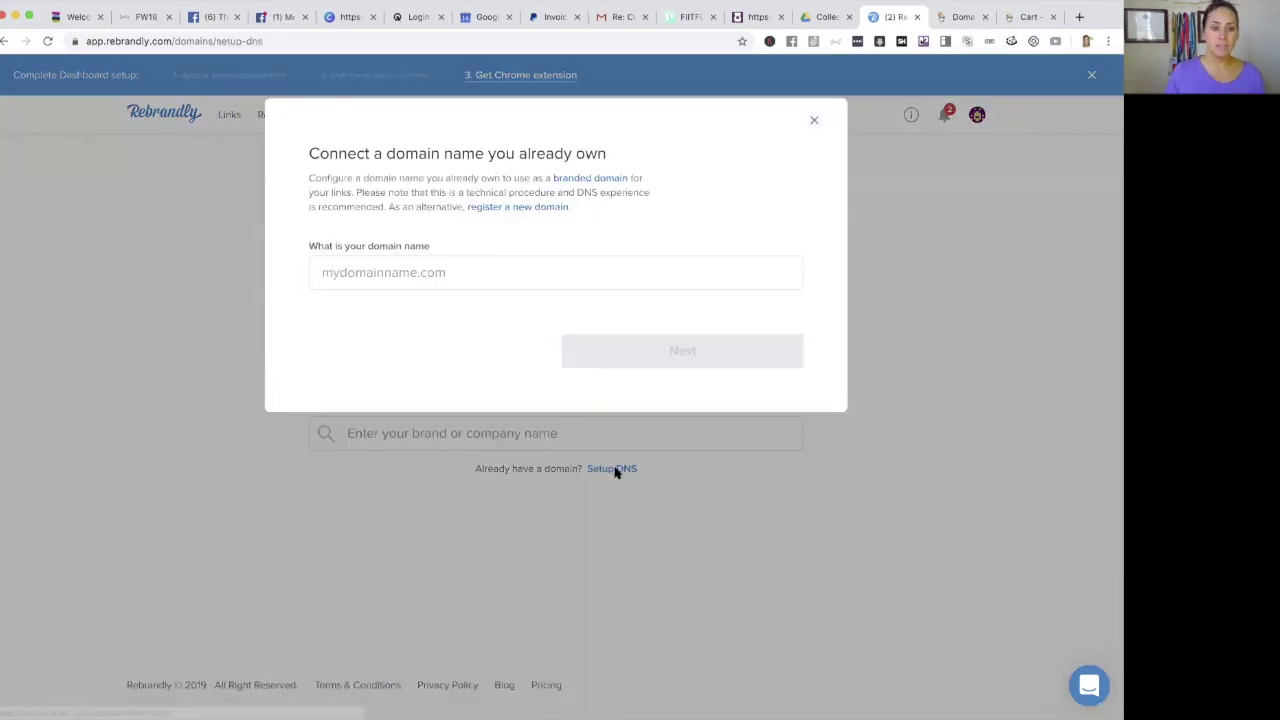
type("thefragrancecollective.co")
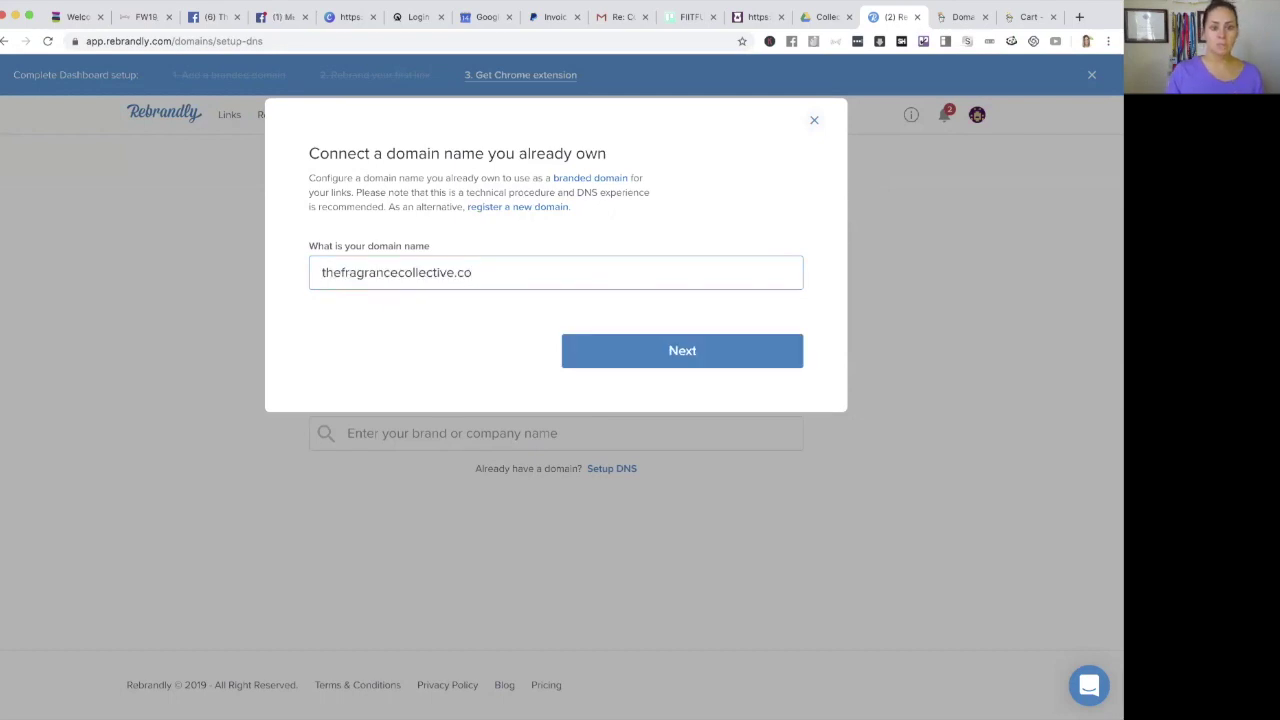
left_click(689, 357)
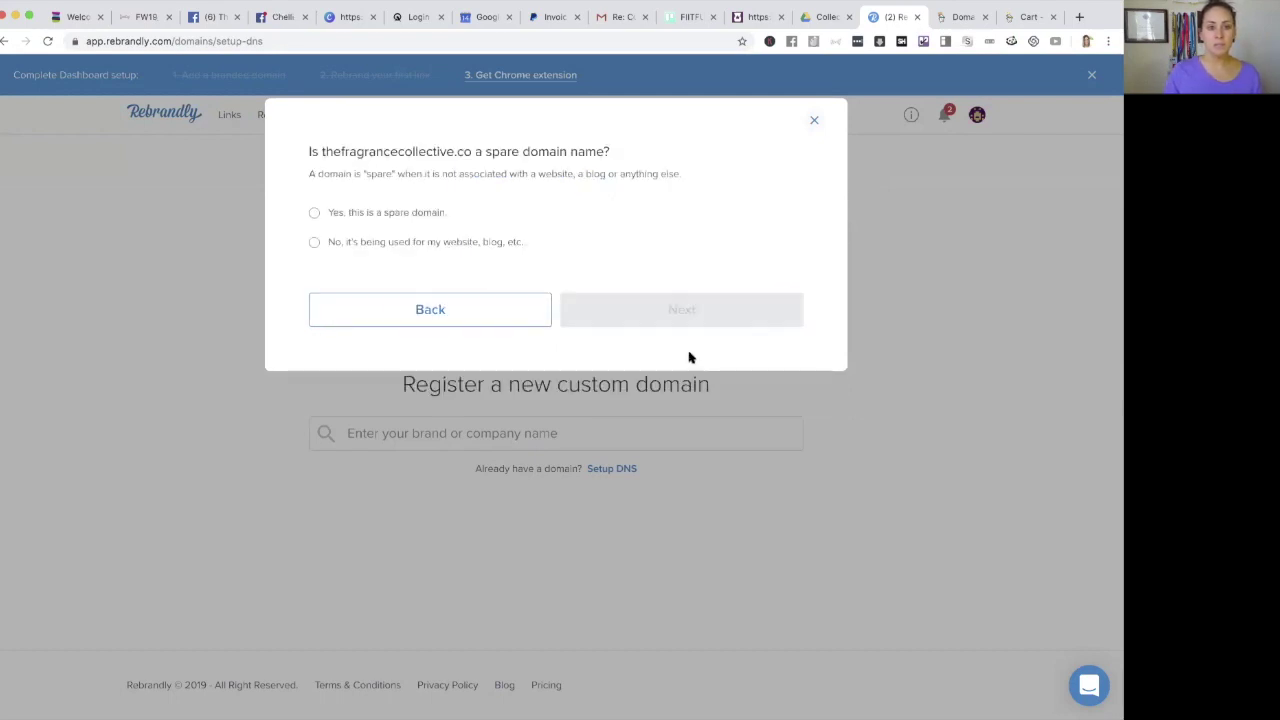
Step: Declare thefragrancecollective.co a spare domain and continue to its required DNS records
left_click(315, 243)
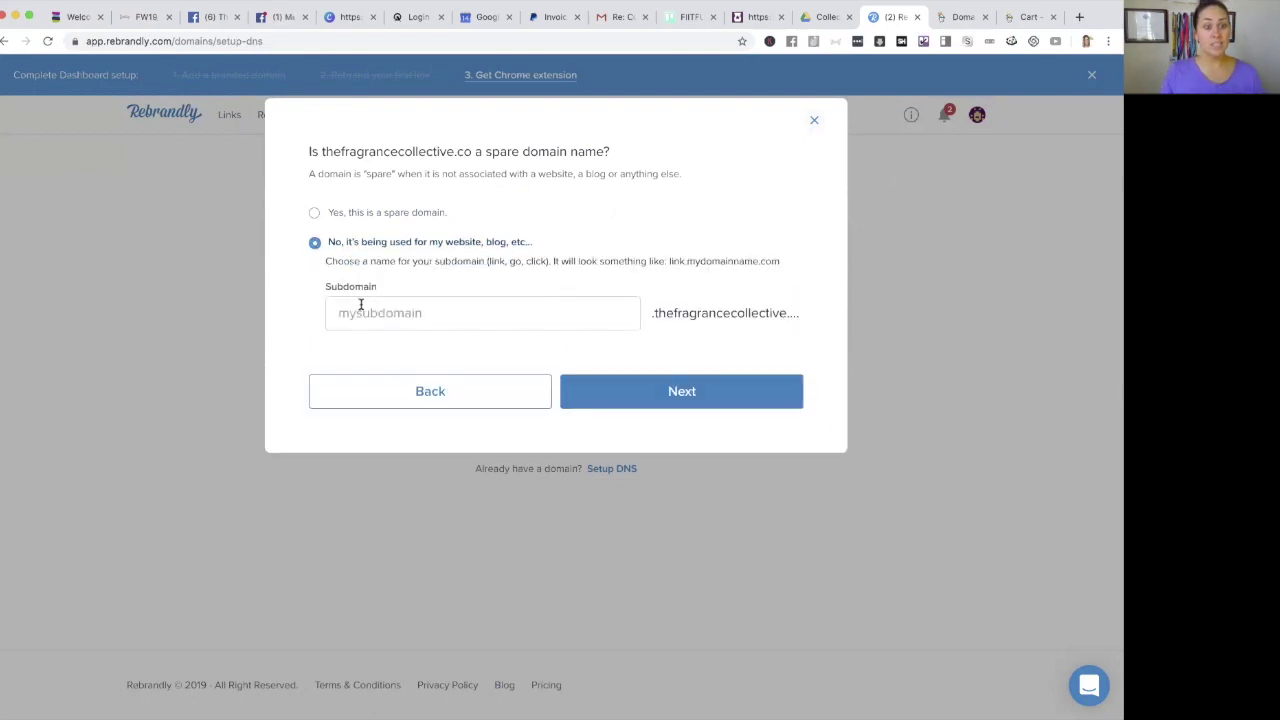
left_click(461, 310)
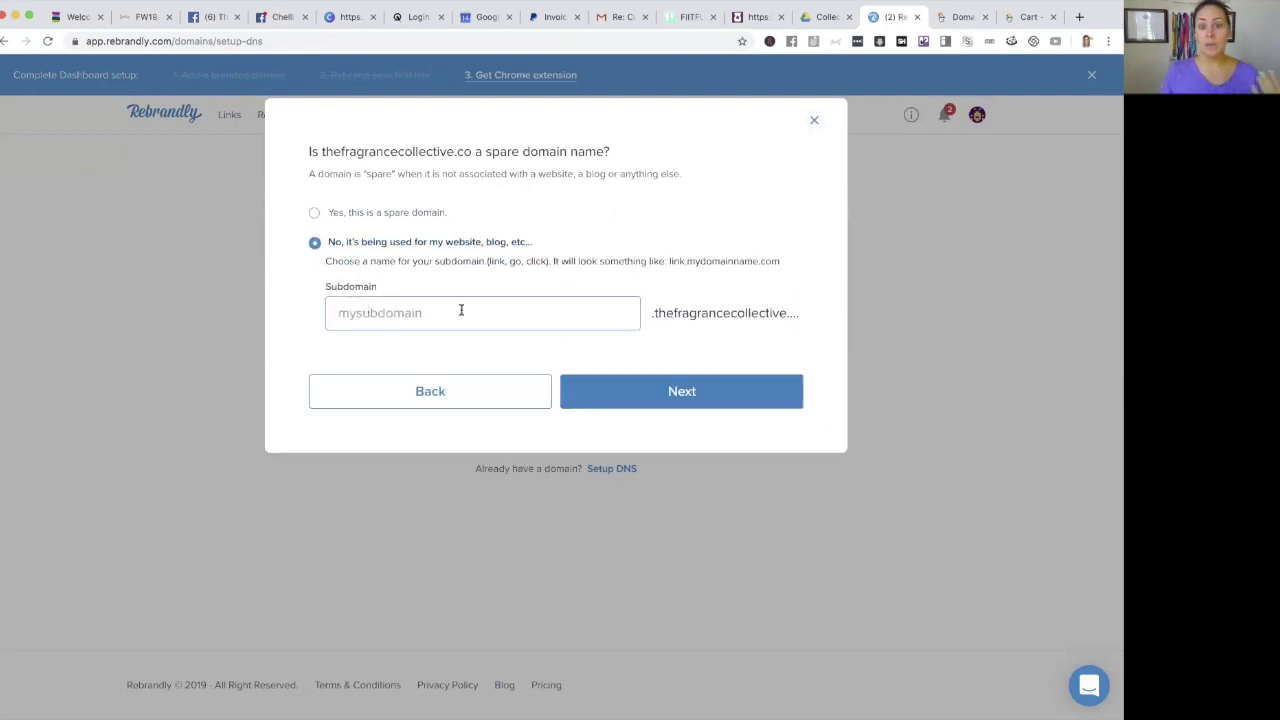
left_click(314, 215)
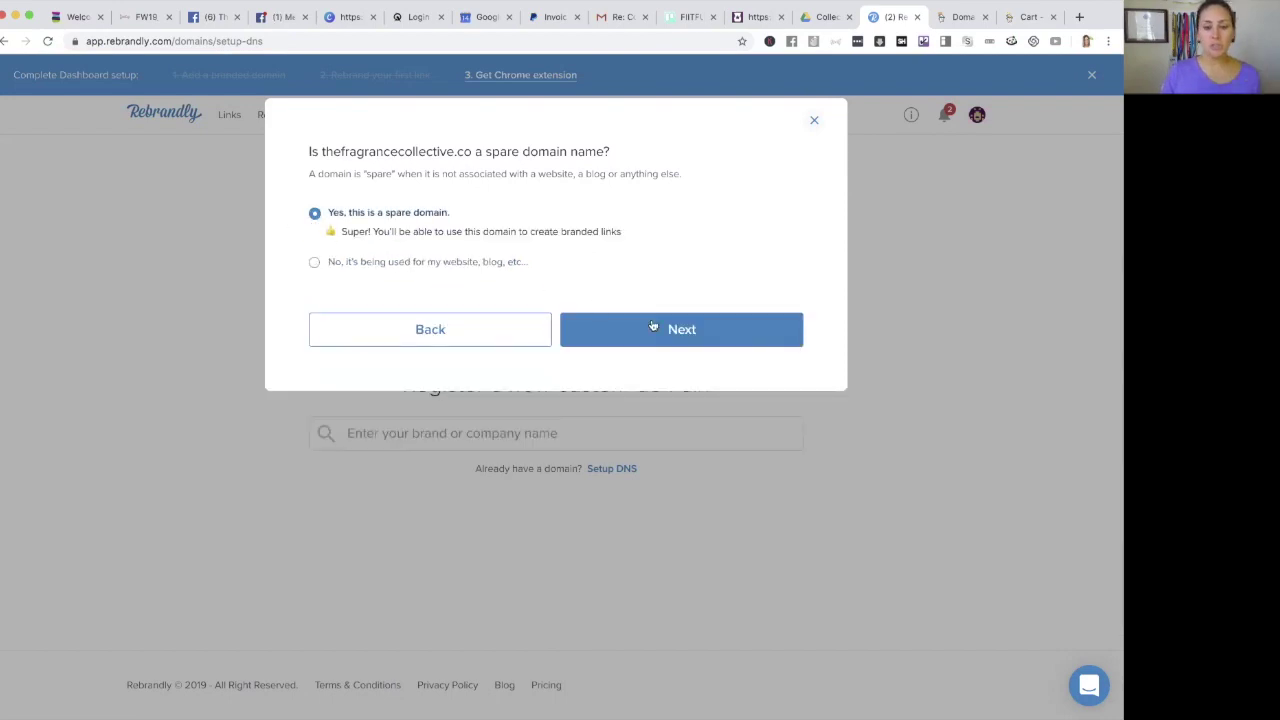
left_click(711, 337)
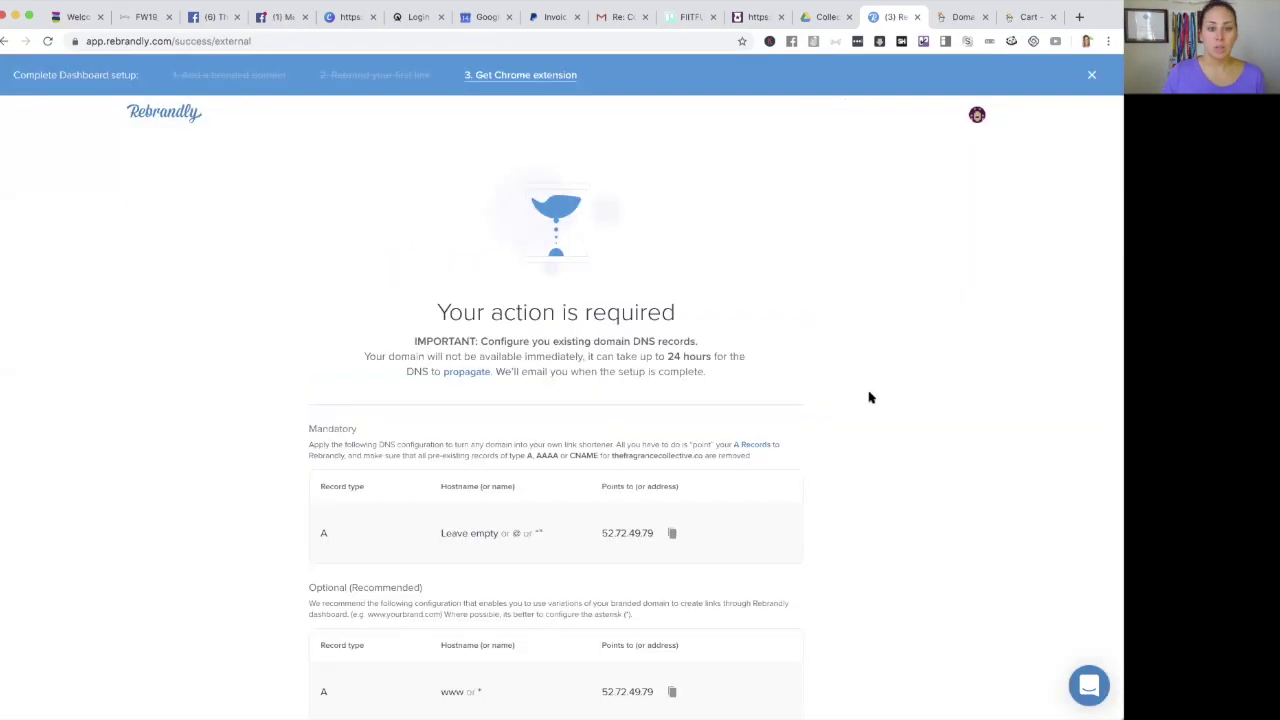
Step: Copy the address 52.72.49.79 from the mandatory A record in the DNS instructions
scroll(869, 397, "down", 1)
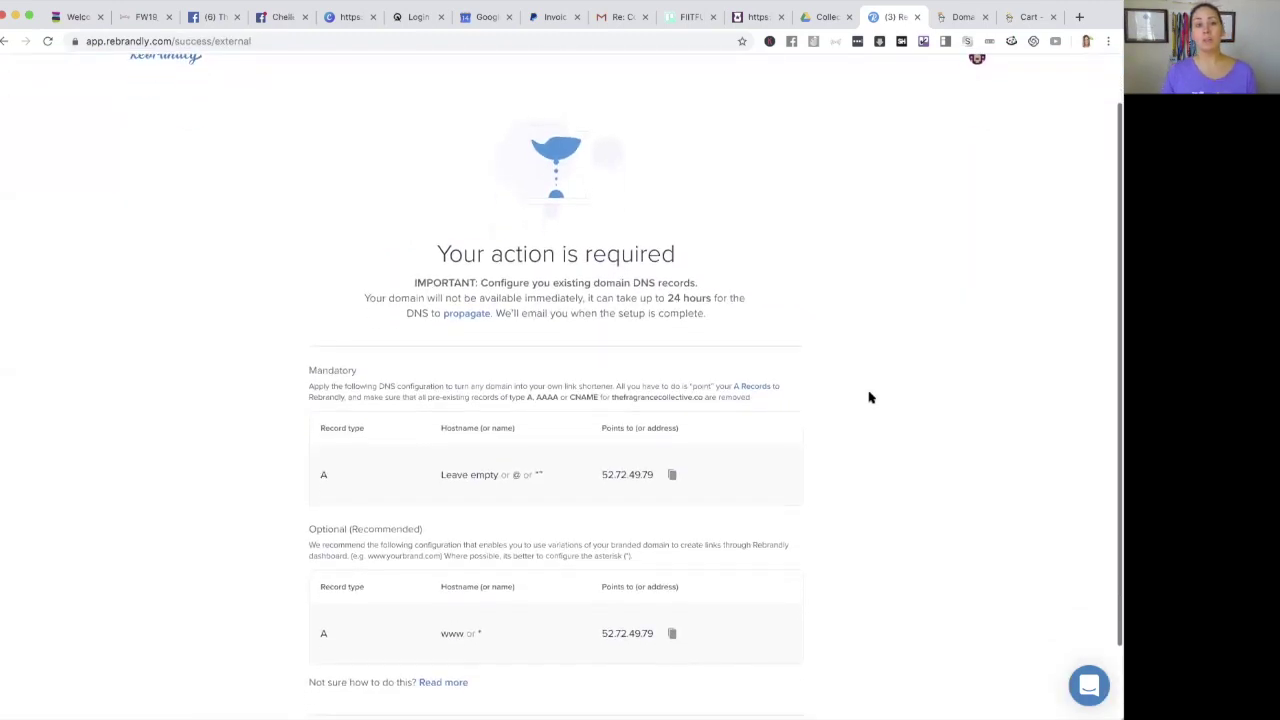
scroll(869, 397, "down", 1)
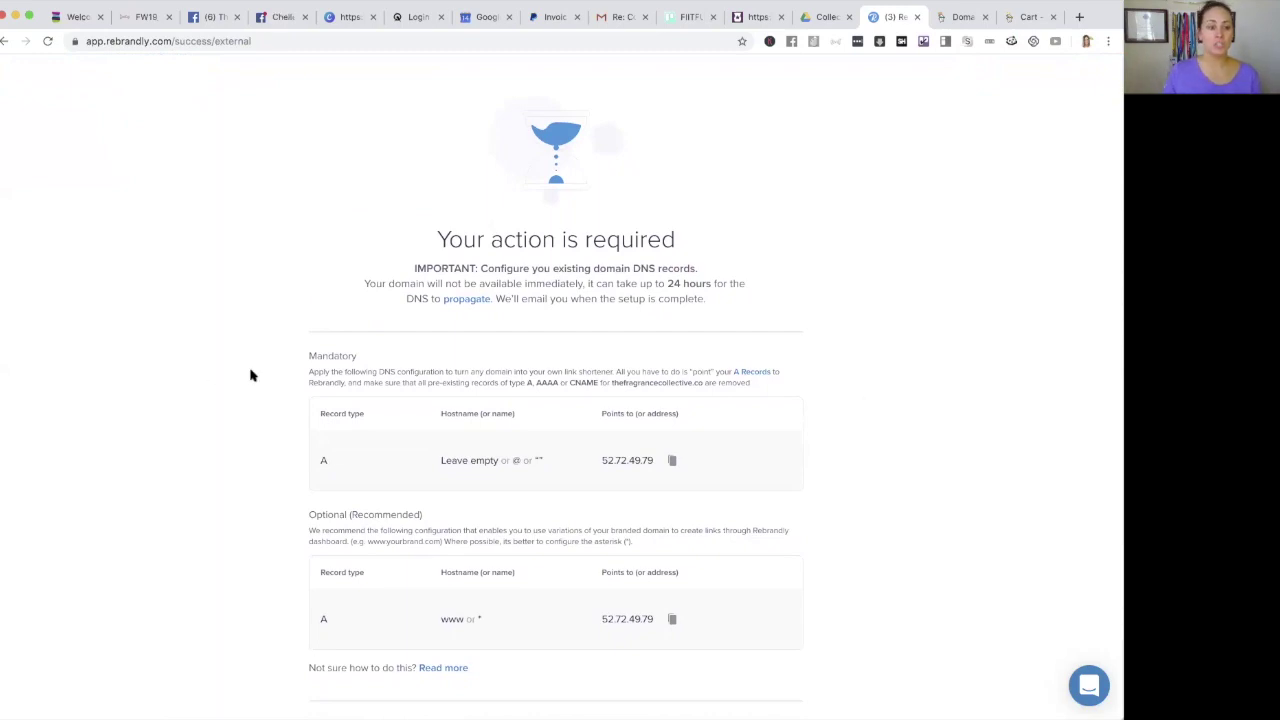
left_click_drag(309, 355, 361, 355)
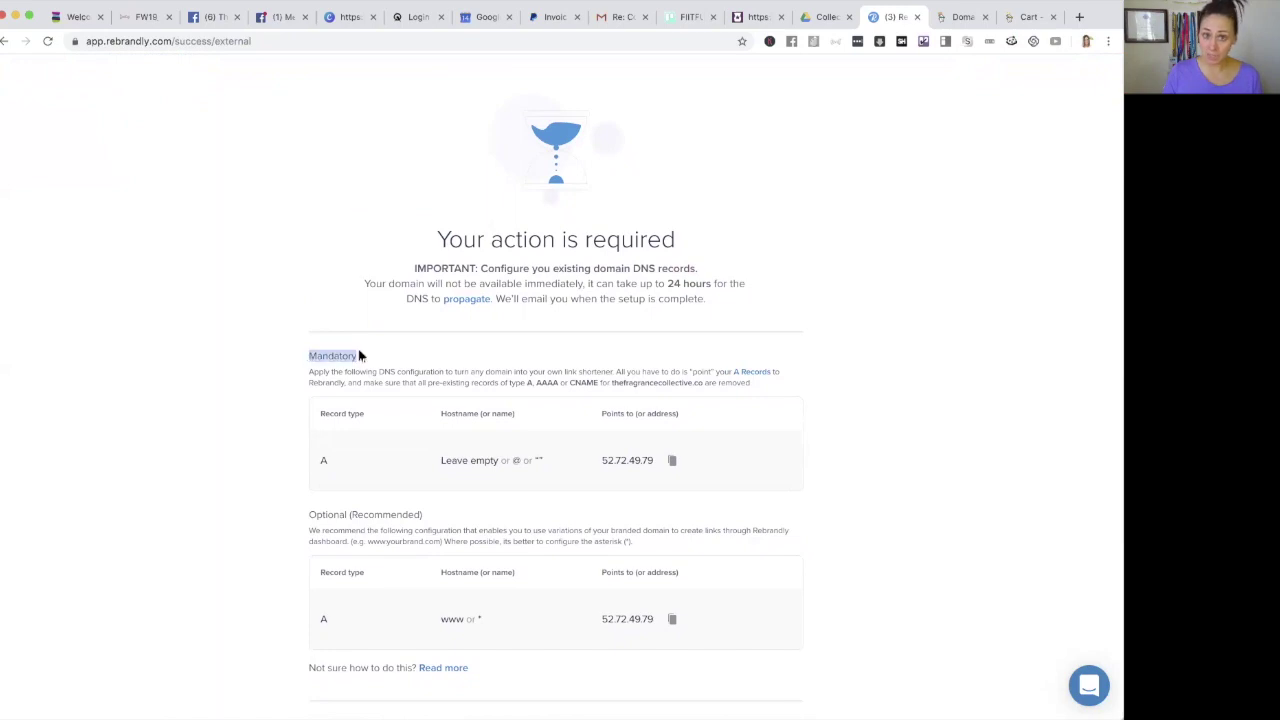
left_click(604, 460)
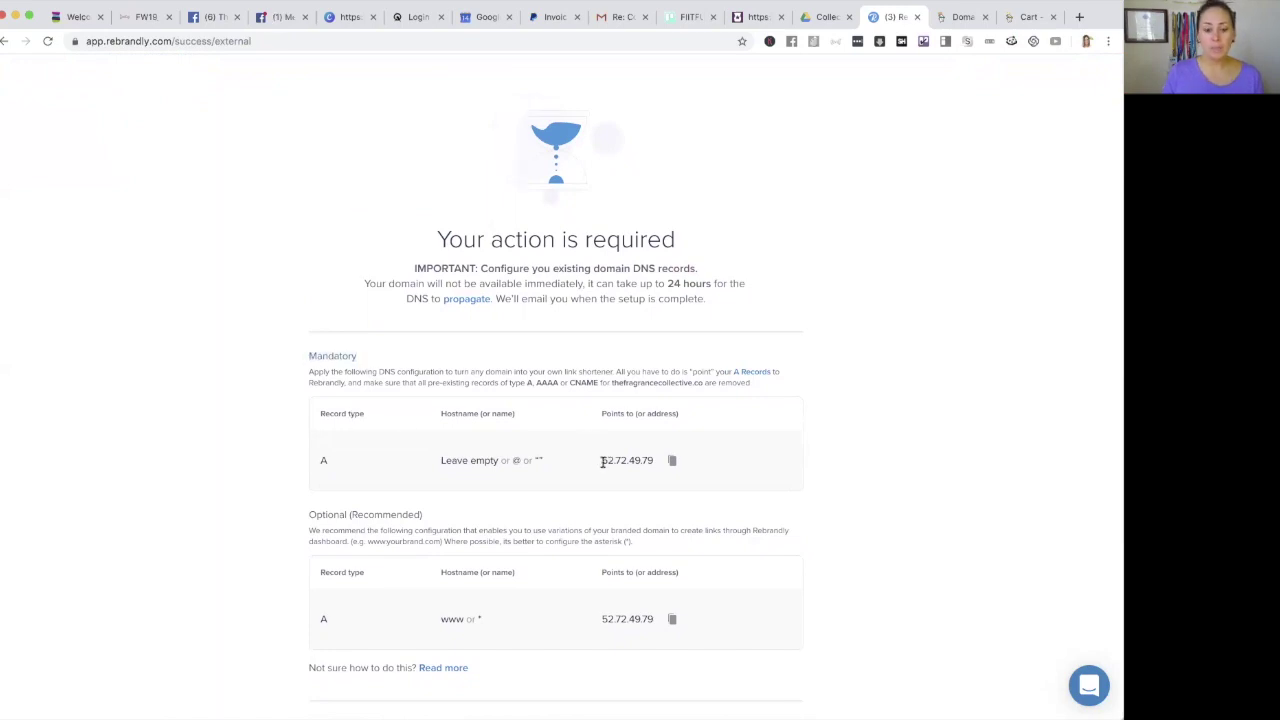
double_click(604, 460)
left_click(602, 460)
double_click(602, 460)
key("ctrl+c")
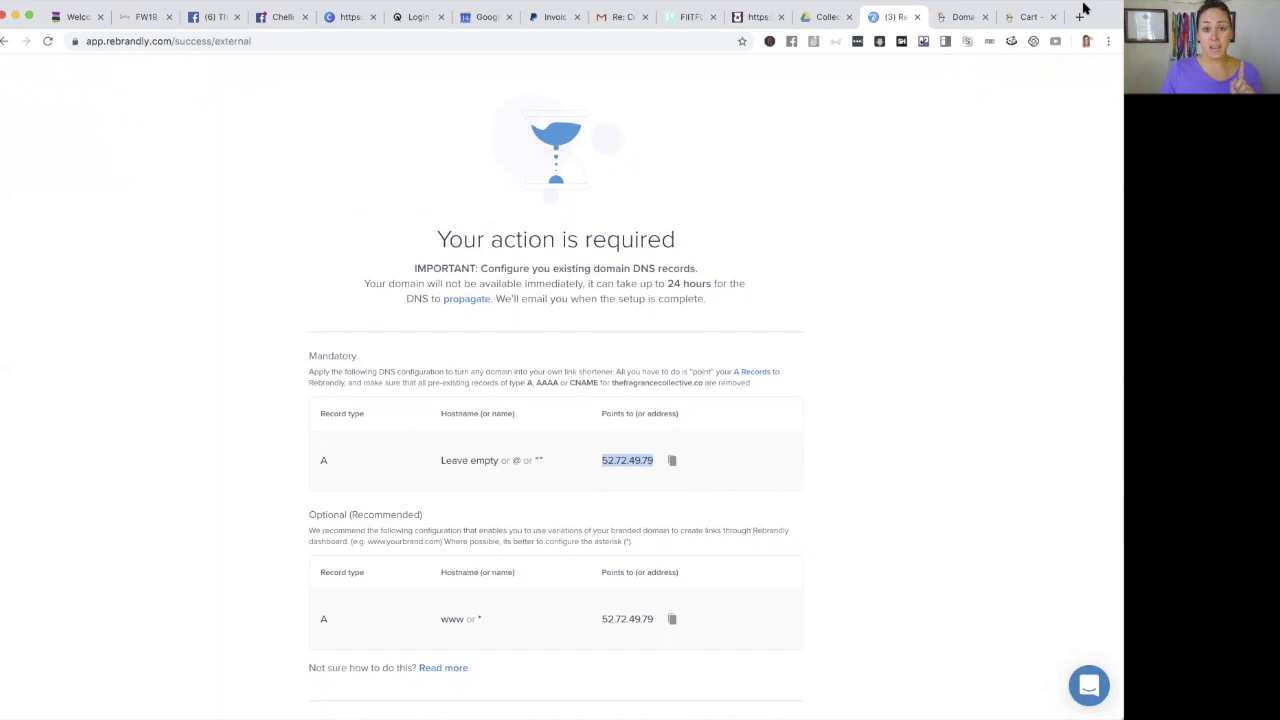
Step: Switch to GoDaddy and bring up the DNS zone of thefragrancecollective.co for managing its records
left_click(960, 17)
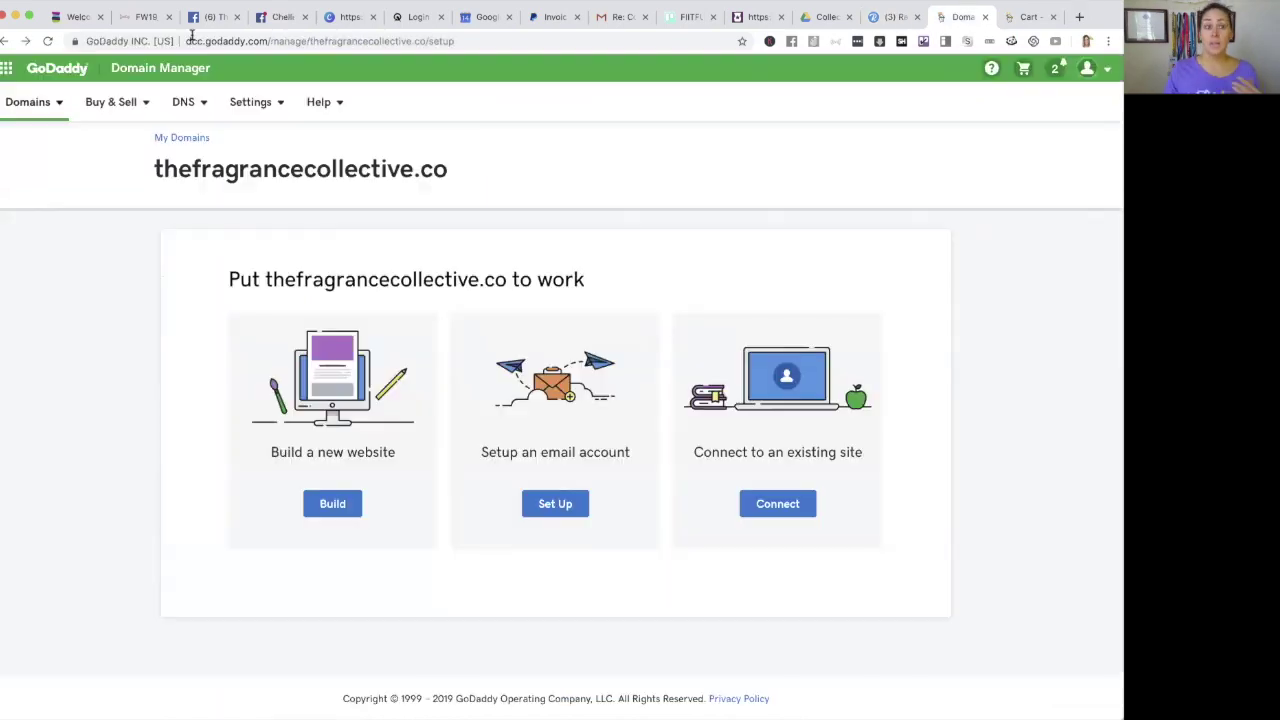
left_click(183, 101)
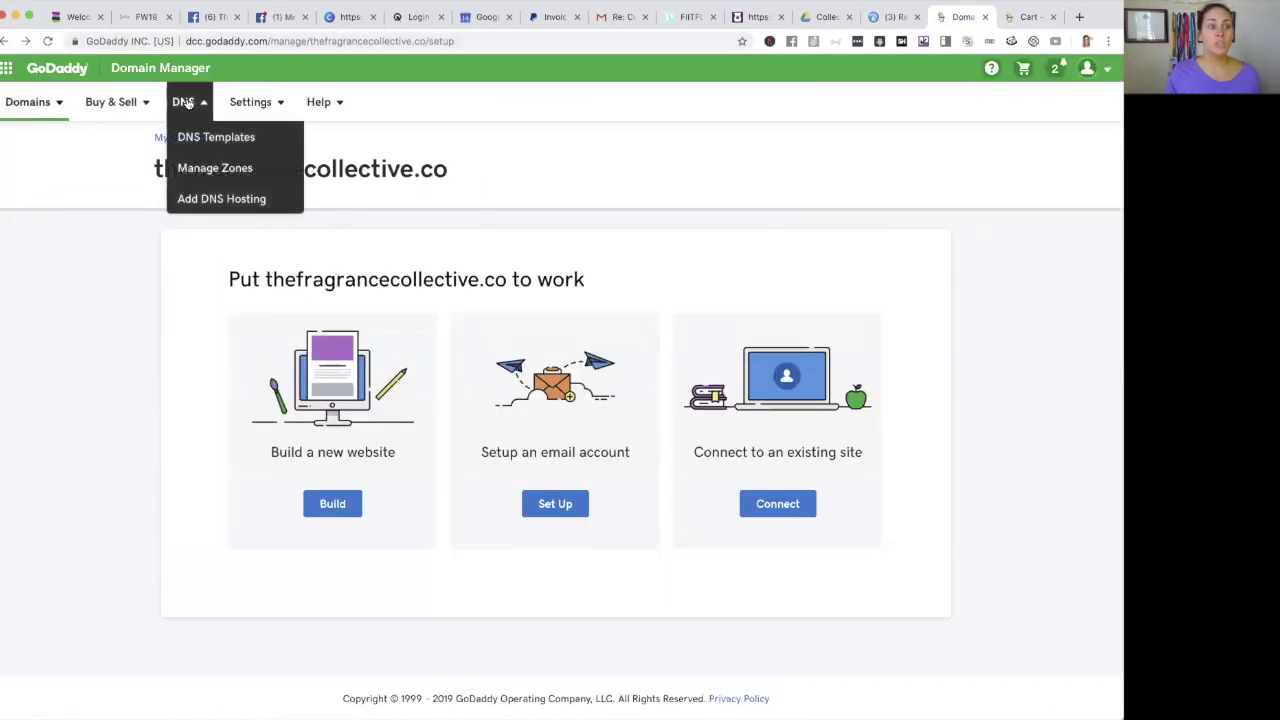
left_click(215, 168)
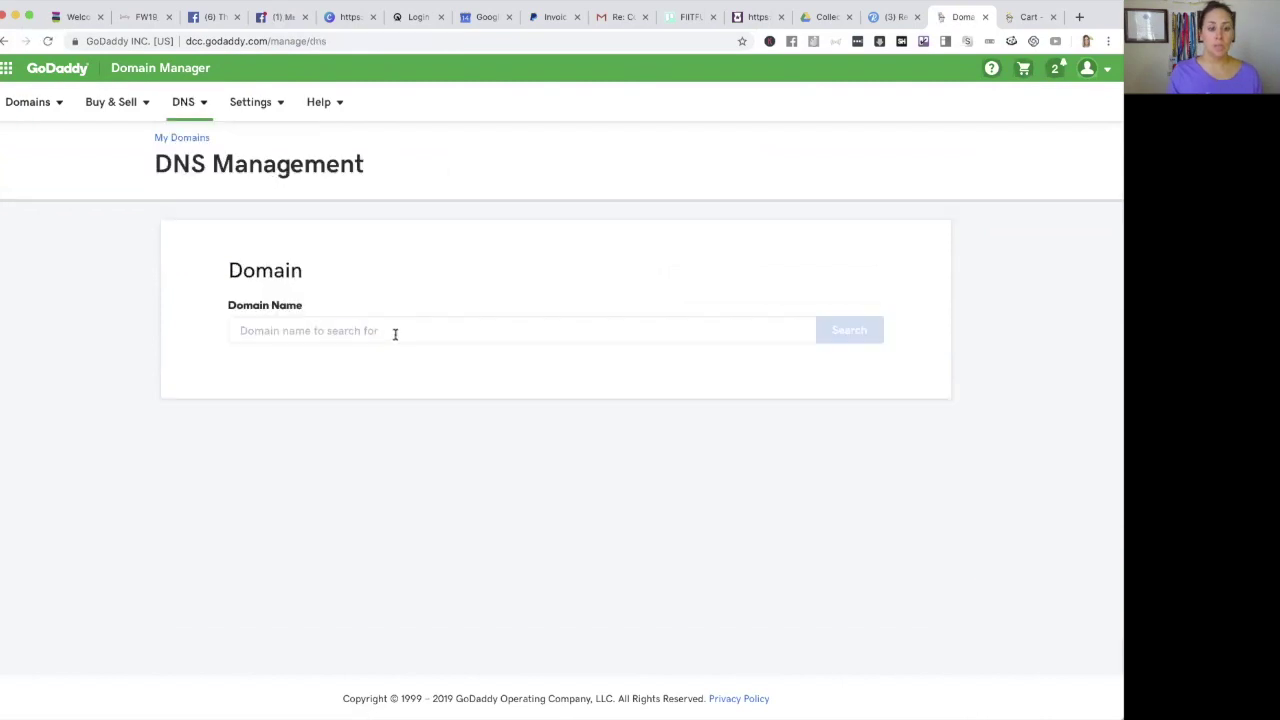
left_click(395, 334)
type("thefra")
key("Return")
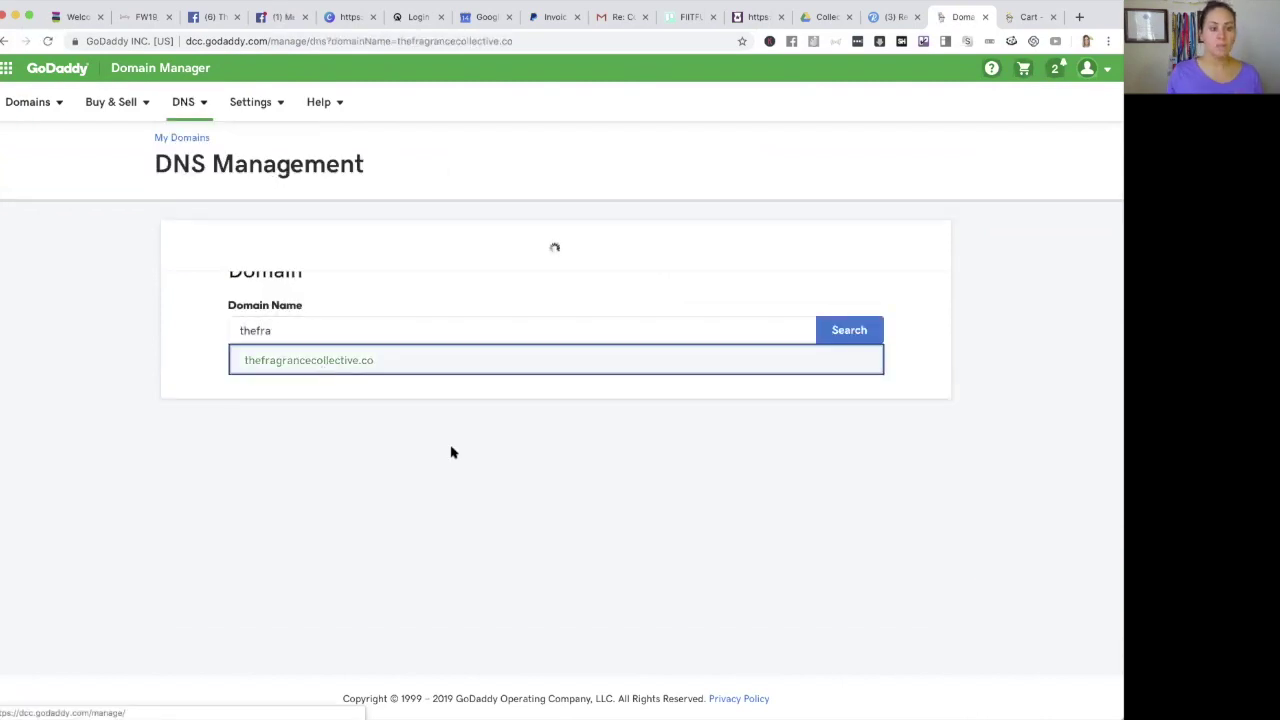
Step: Point the domain's A record with host @ to the copied Rebrandly address 52.72.49.79 and save the record
scroll(1006, 371, "down", 3)
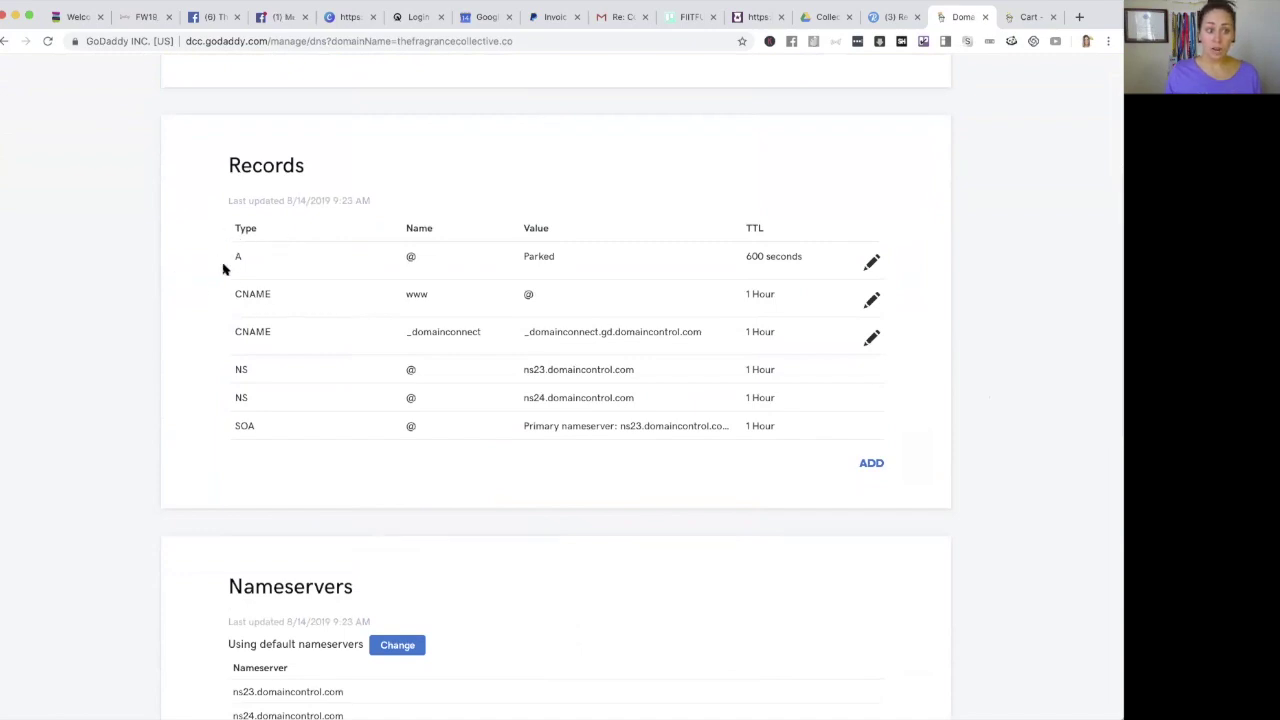
left_click(871, 262)
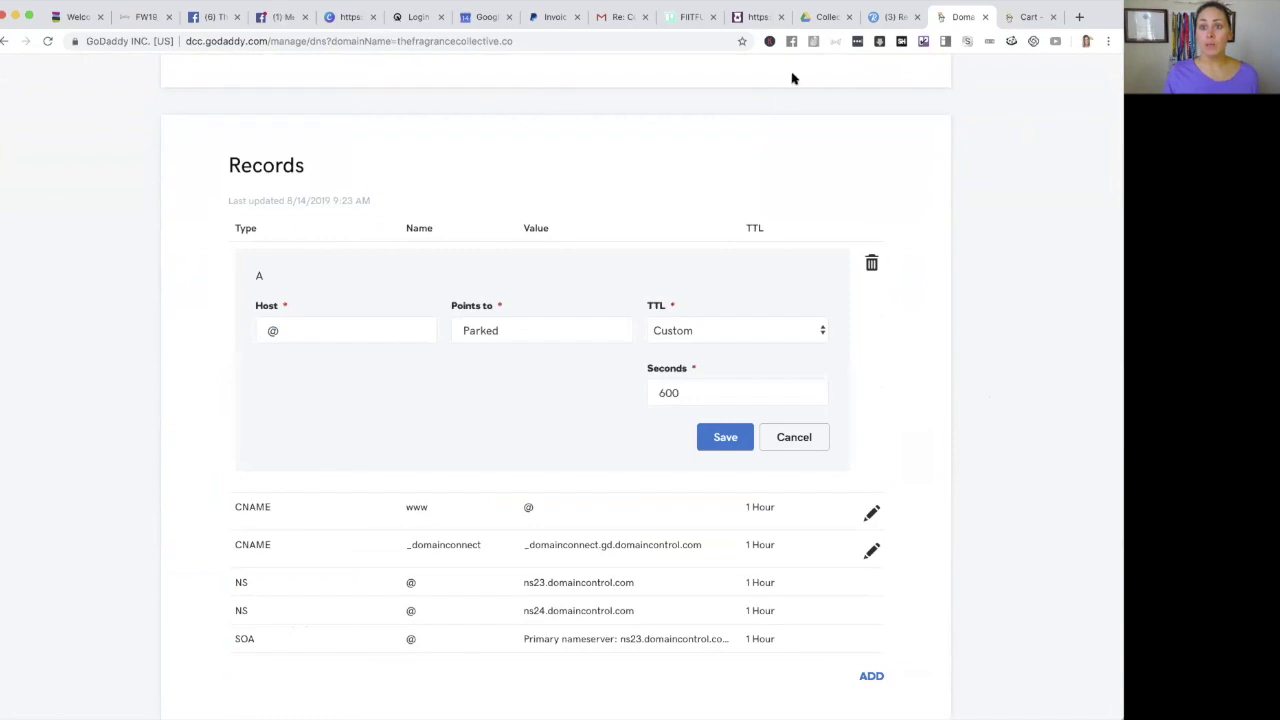
left_click(890, 20)
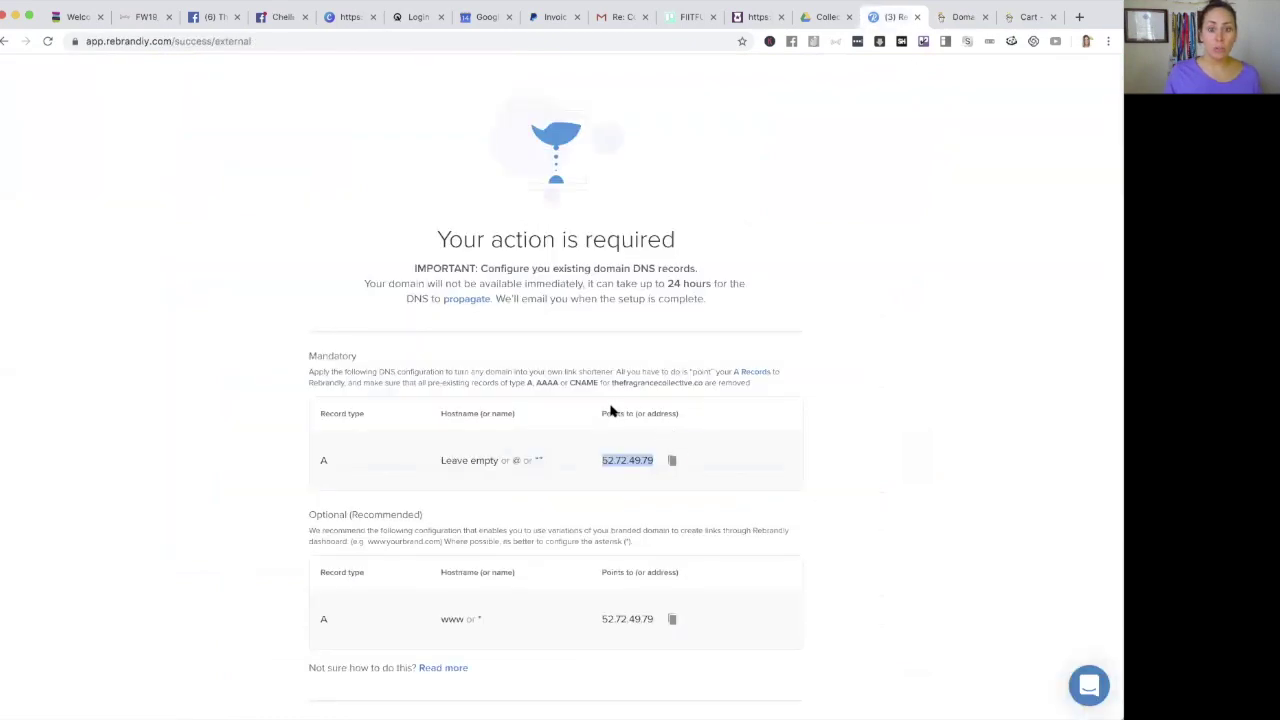
key("ctrl+Tab")
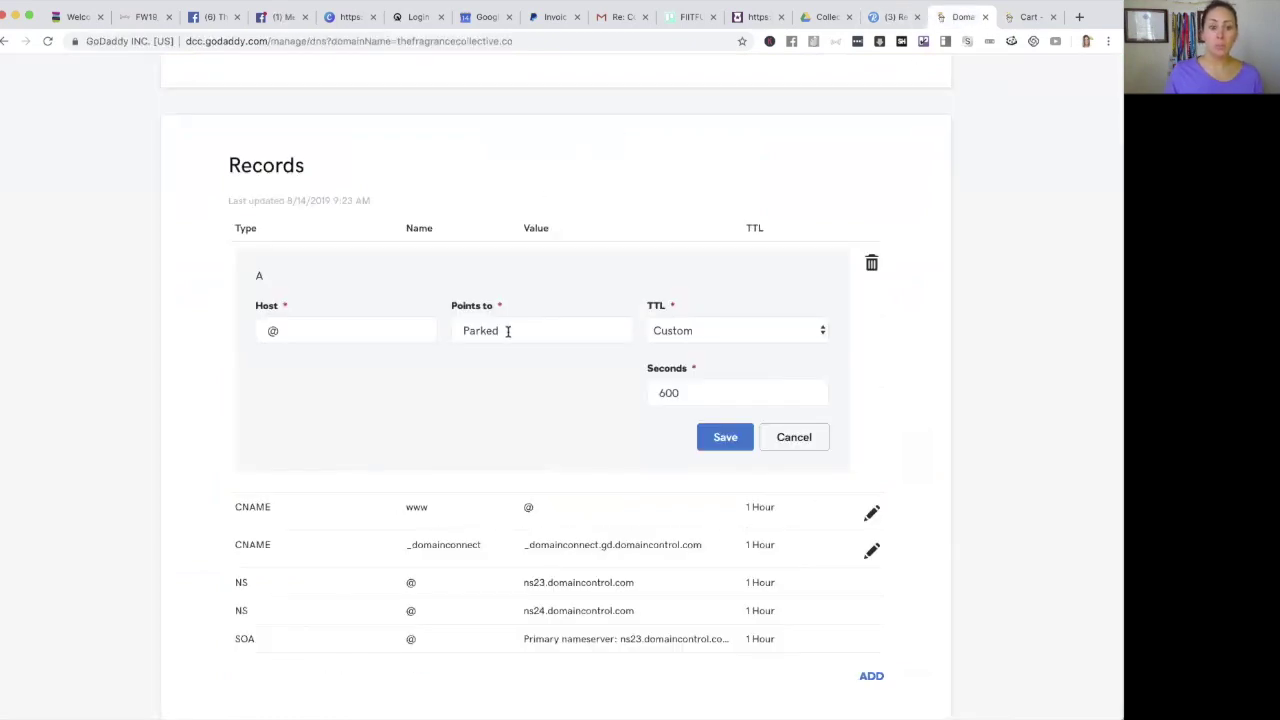
left_click_drag(519, 330, 463, 330)
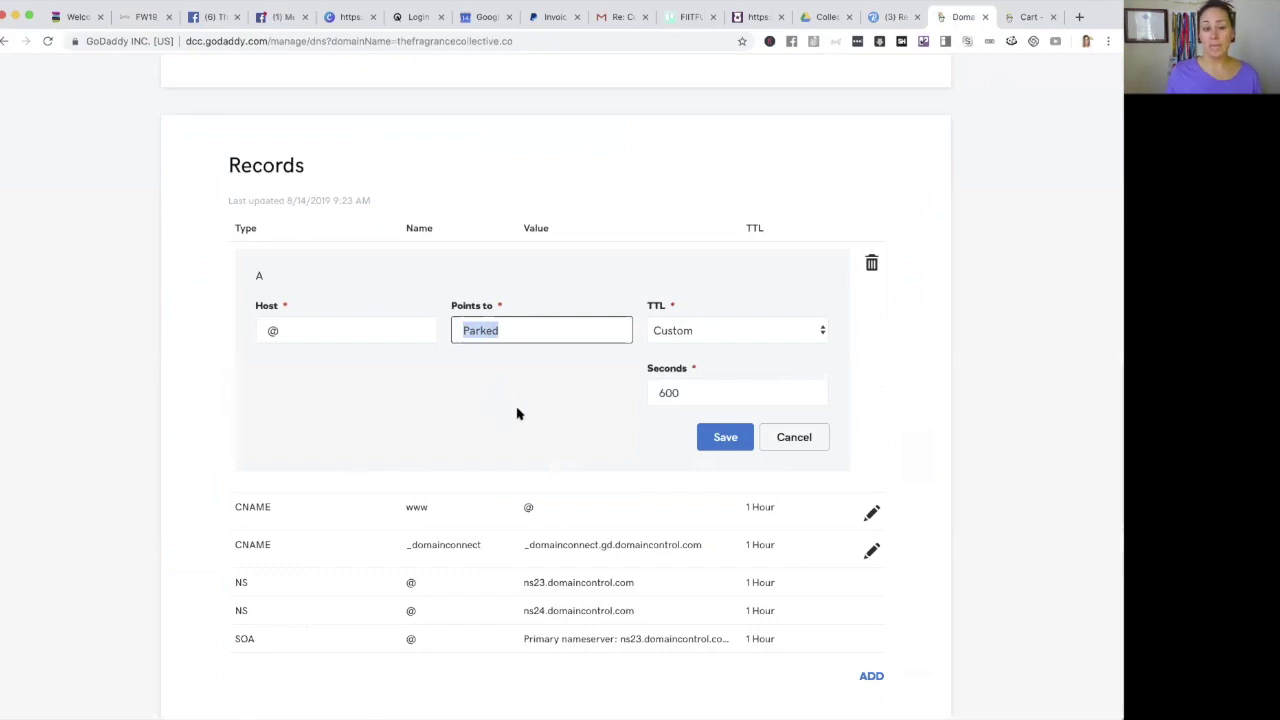
key("ctrl+v")
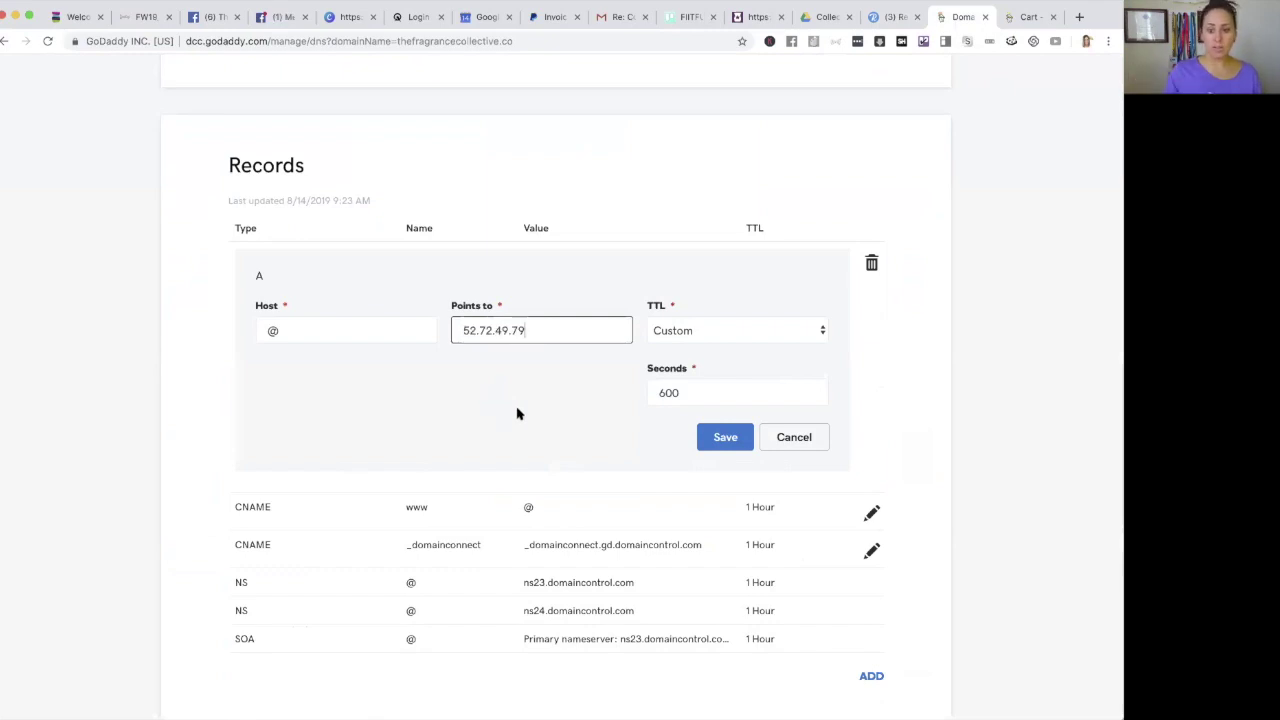
left_click(716, 440)
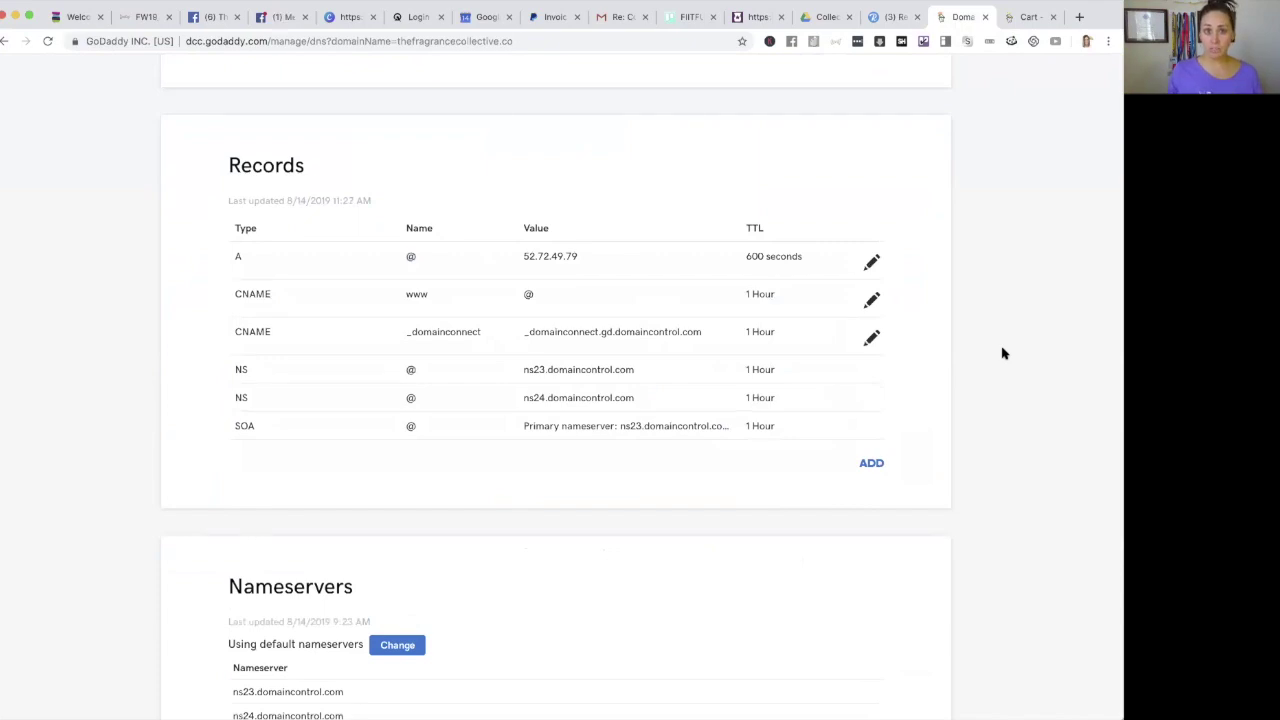
Step: Return to Rebrandly and check the DNS verification status of thefragrancecollective.co in the domain list, closing its details after reading
left_click(889, 17)
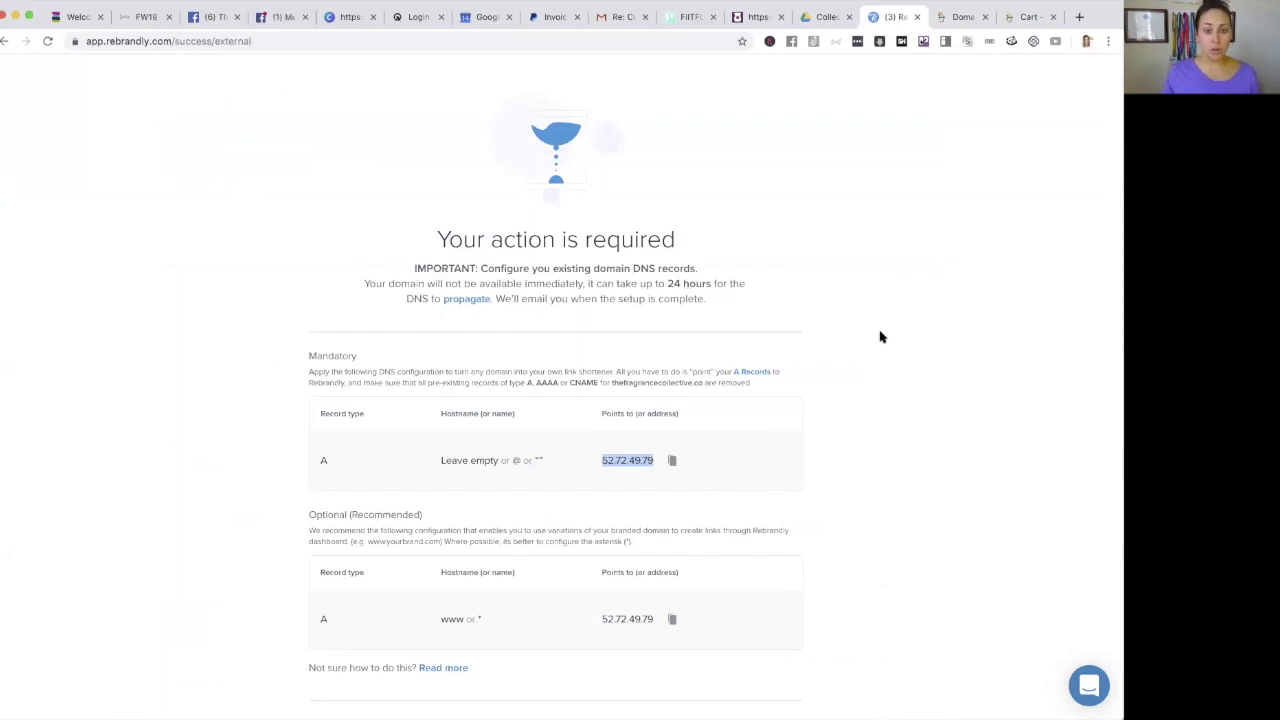
scroll(880, 337, "up", 2)
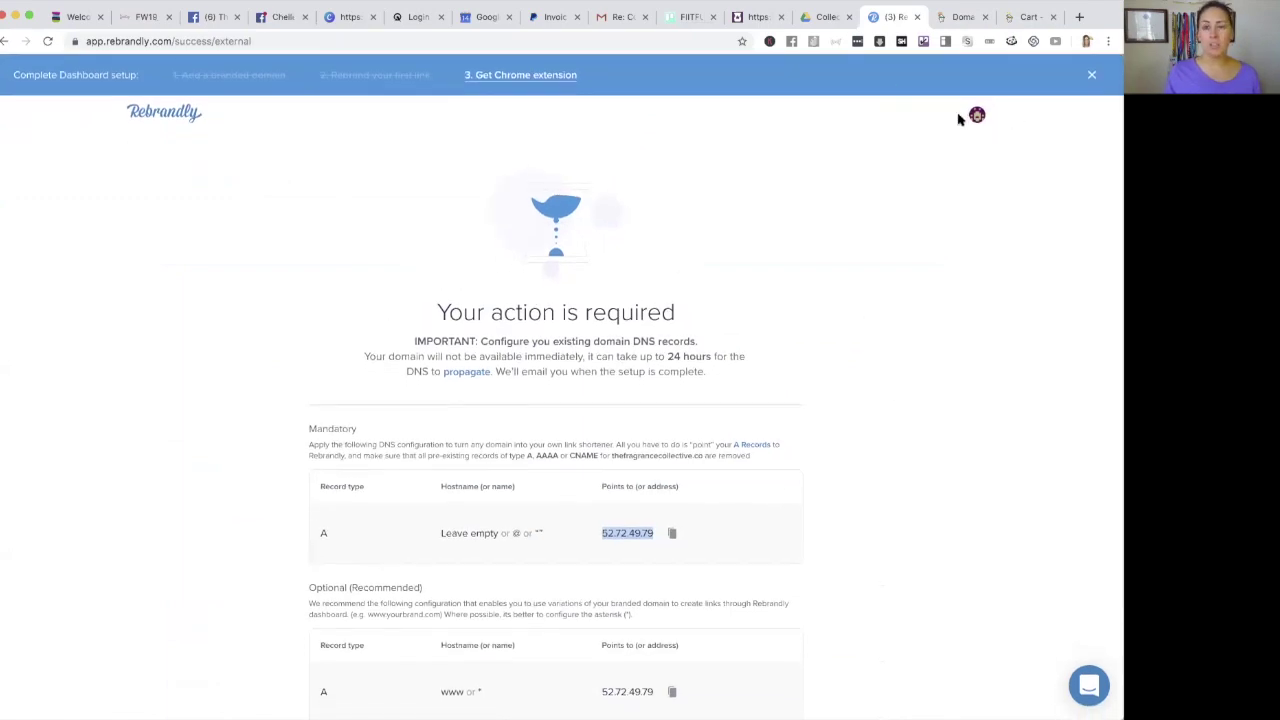
left_click(112, 104)
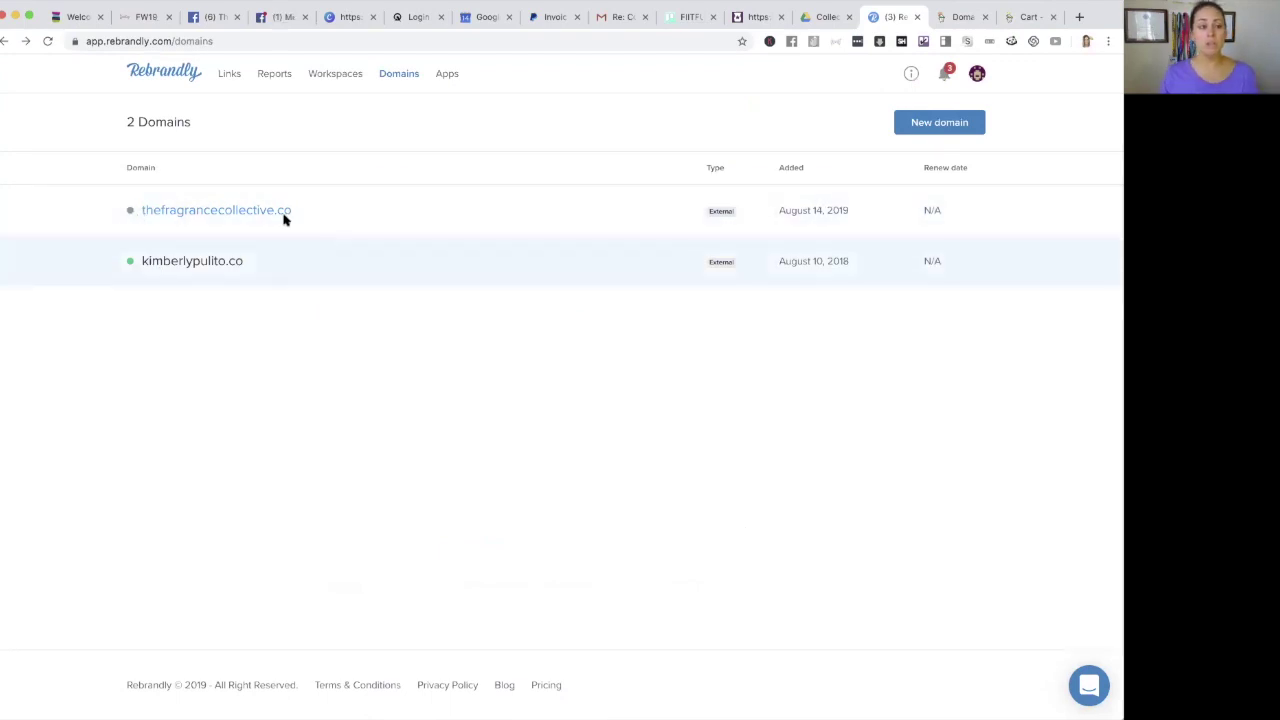
left_click(231, 212)
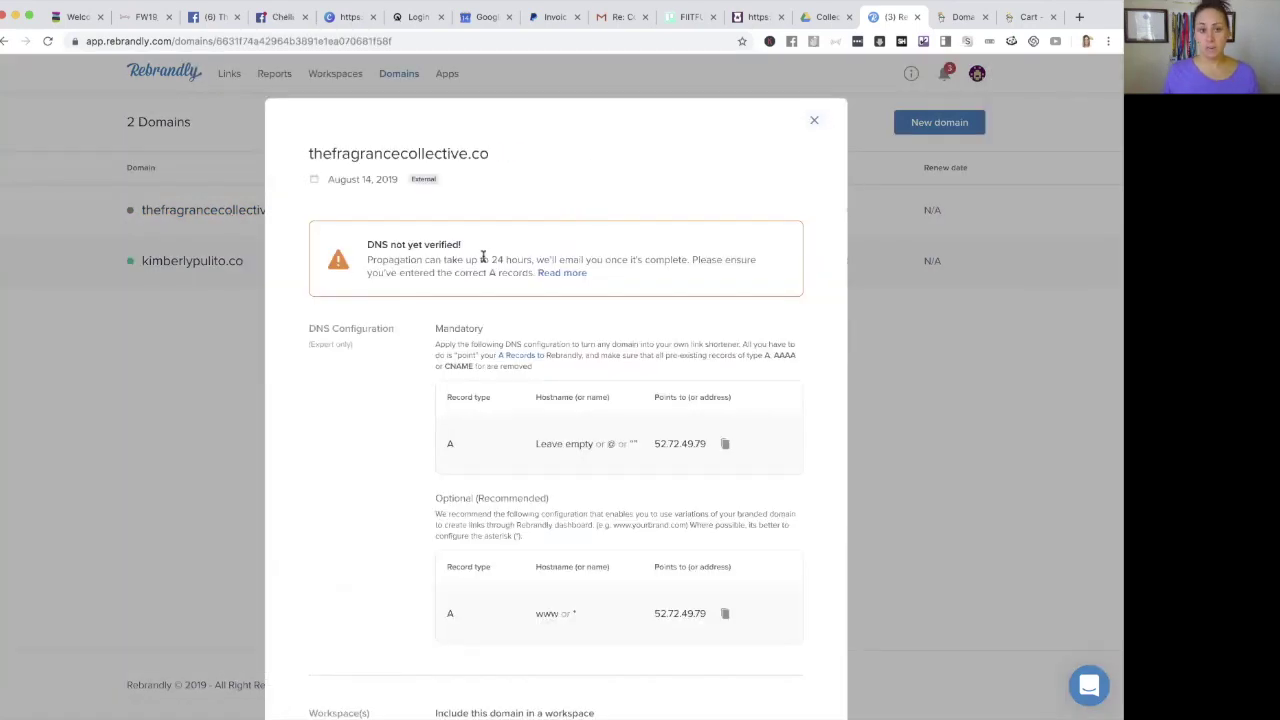
left_click(815, 125)
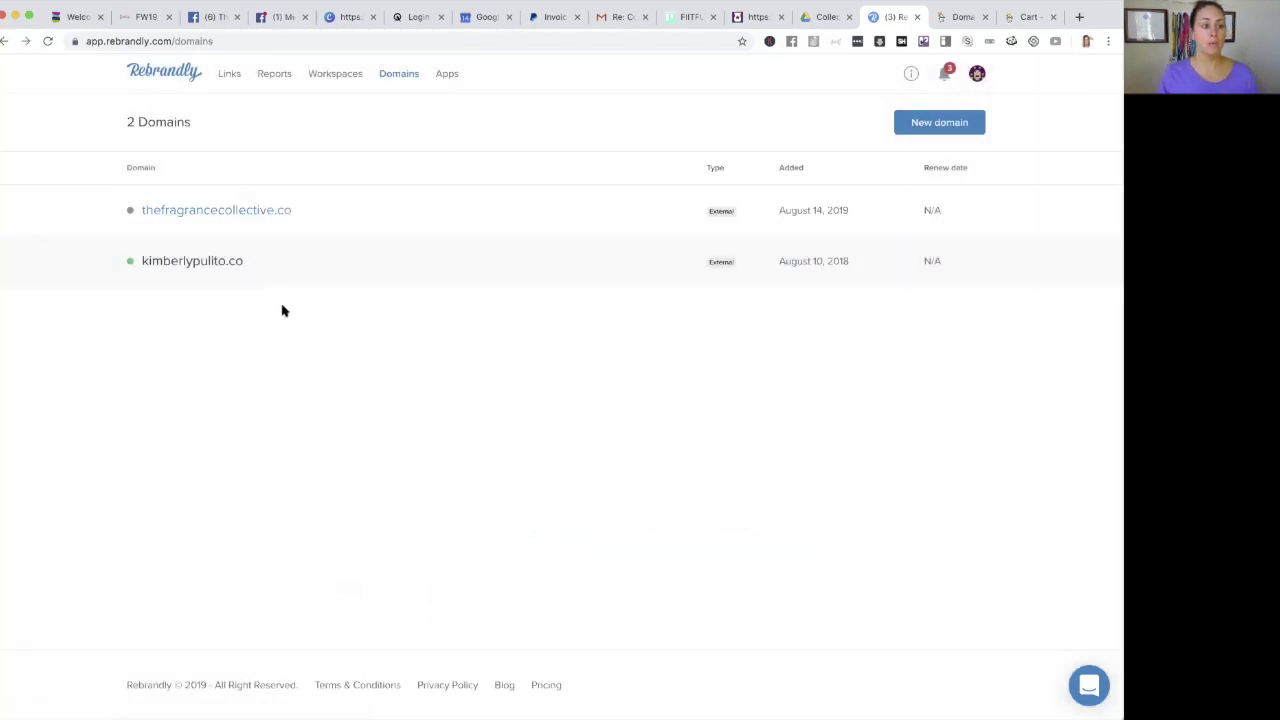
Step: Copy the web address of the Scentsy consultant guide PDF and use it as the destination of a new Rebrandly link
key("super+2")
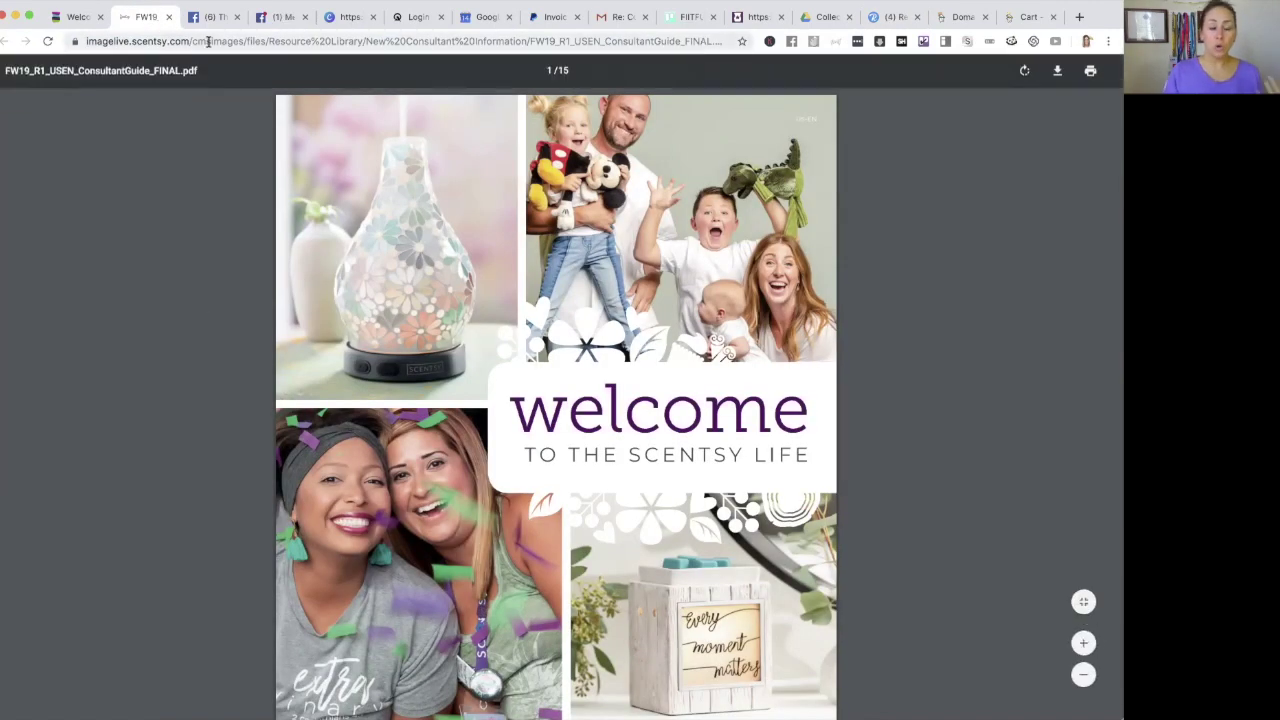
left_click(208, 41)
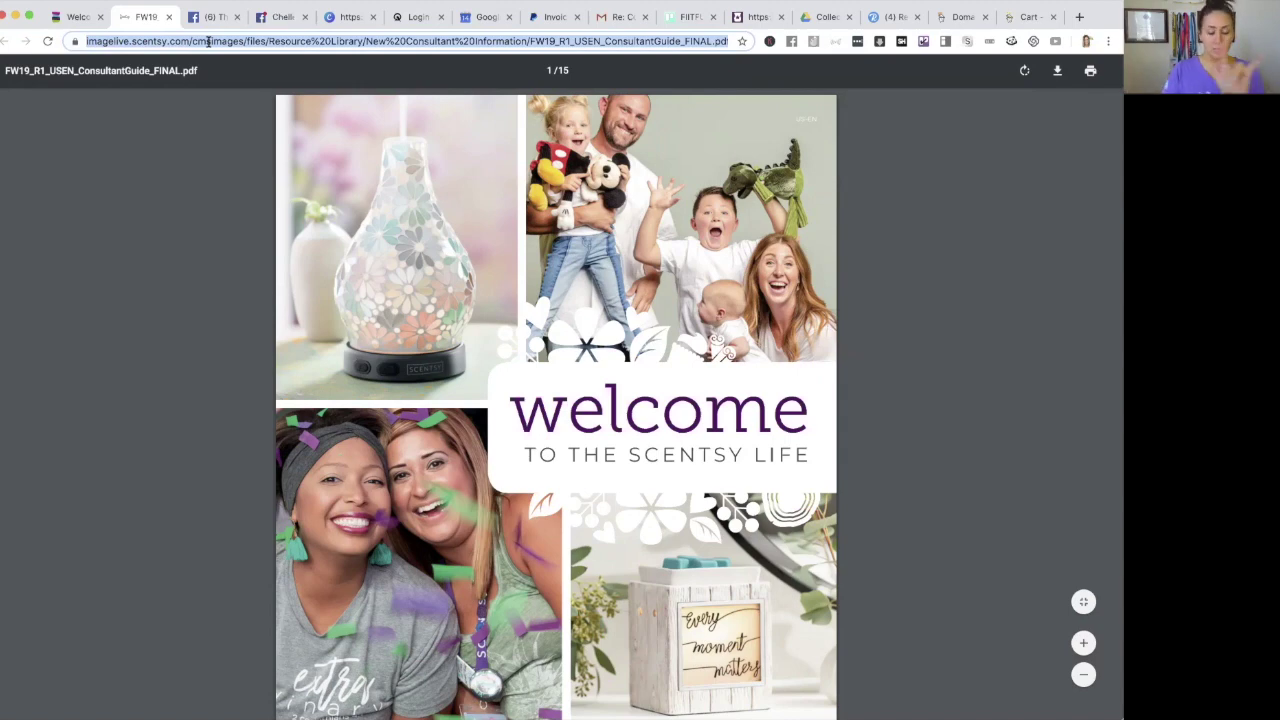
left_click(890, 17)
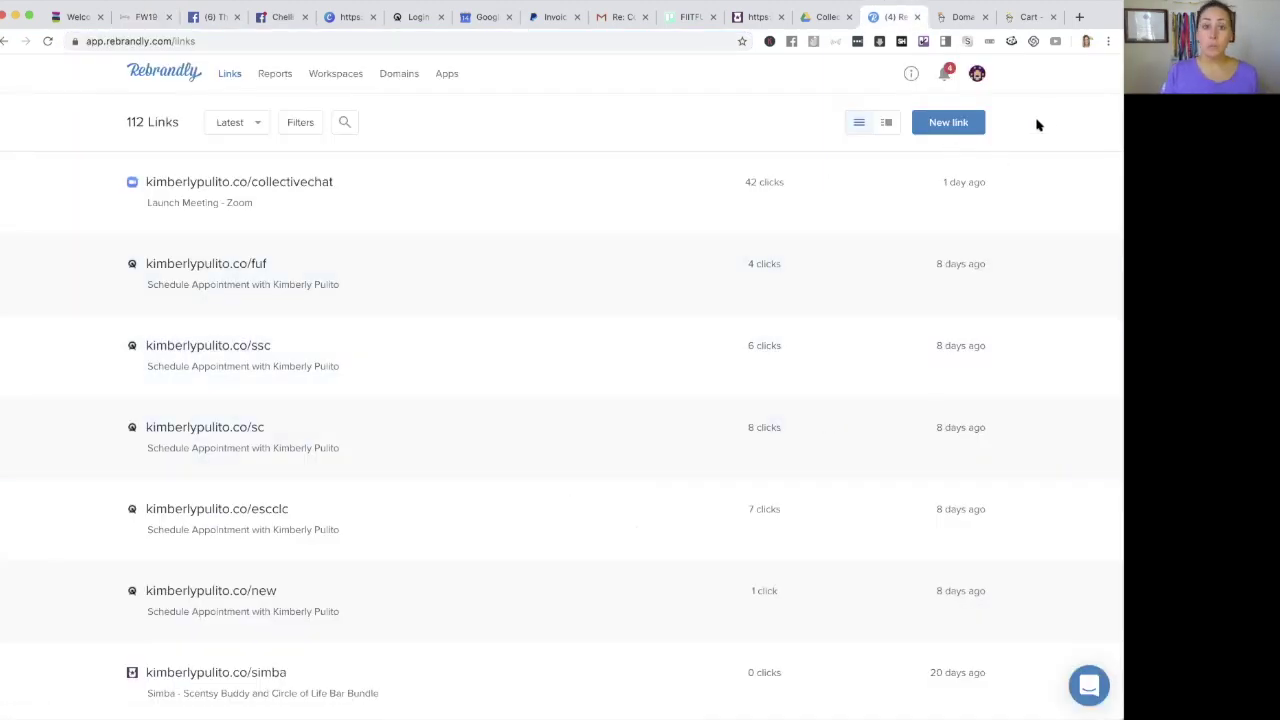
left_click(948, 122)
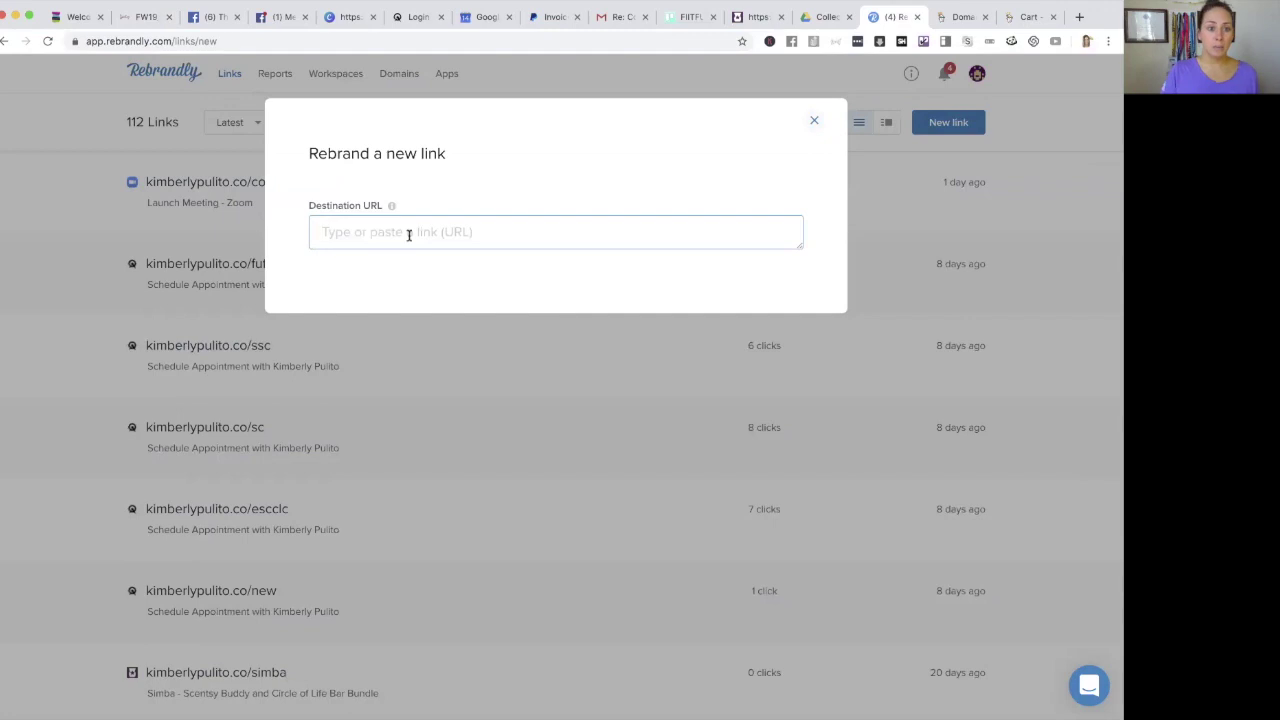
key("super+v")
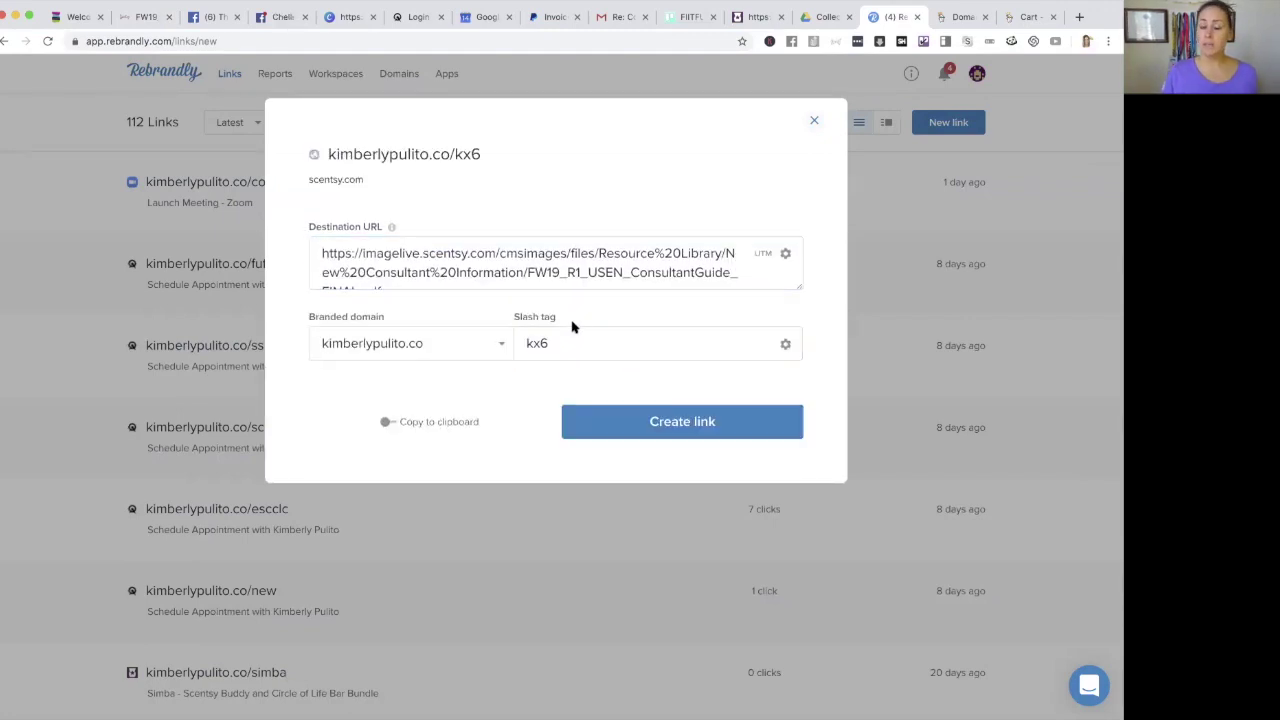
Step: Set the new link's slash tag to guide and create the branded link
left_click_drag(559, 343, 512, 344)
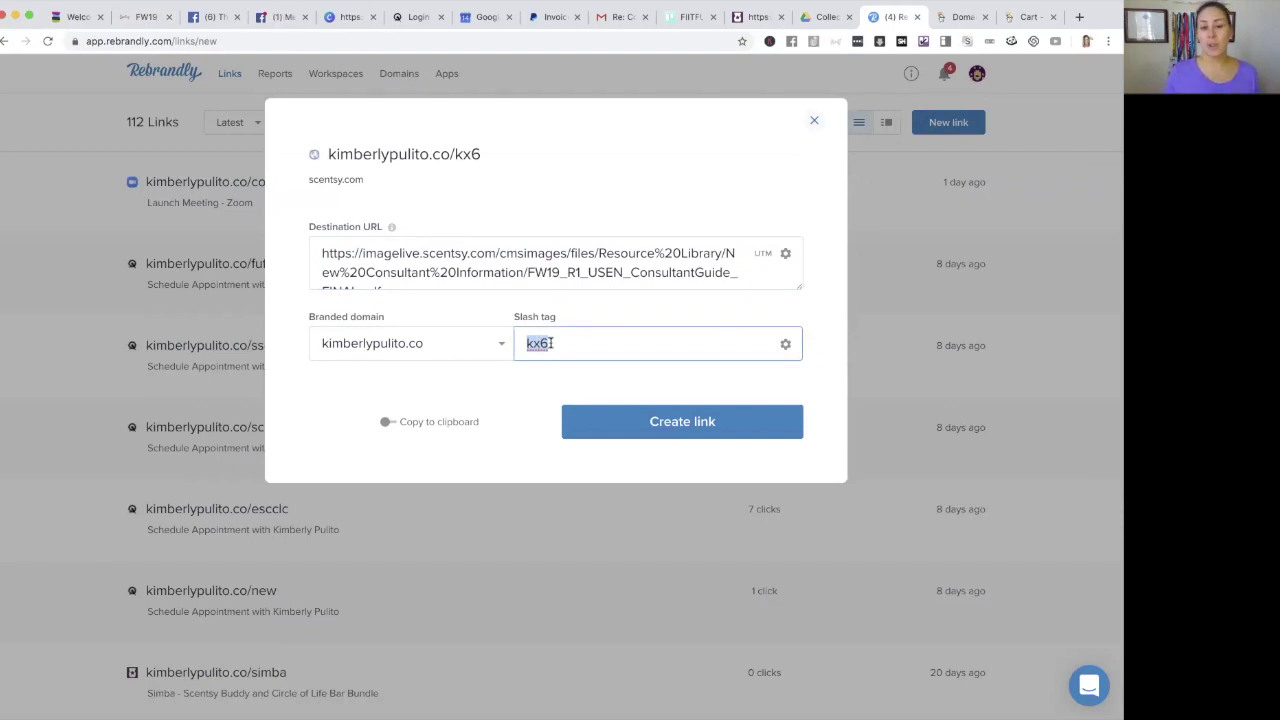
type("guide")
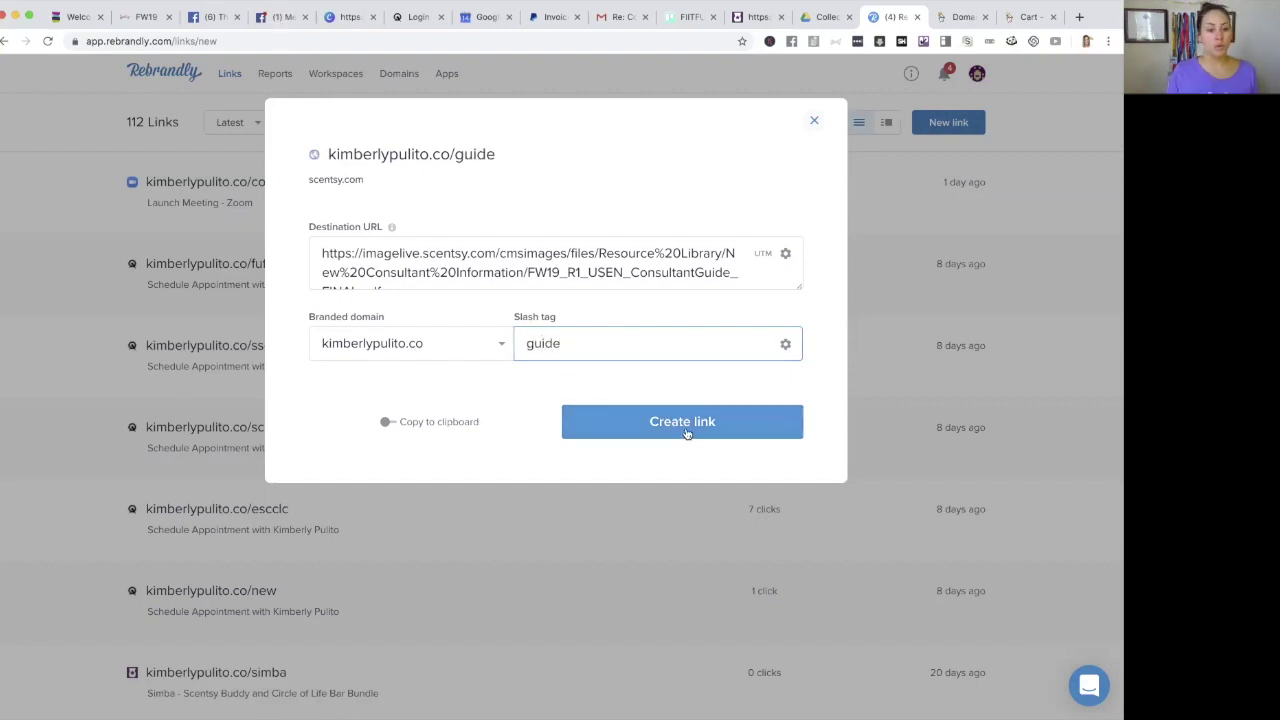
left_click(684, 423)
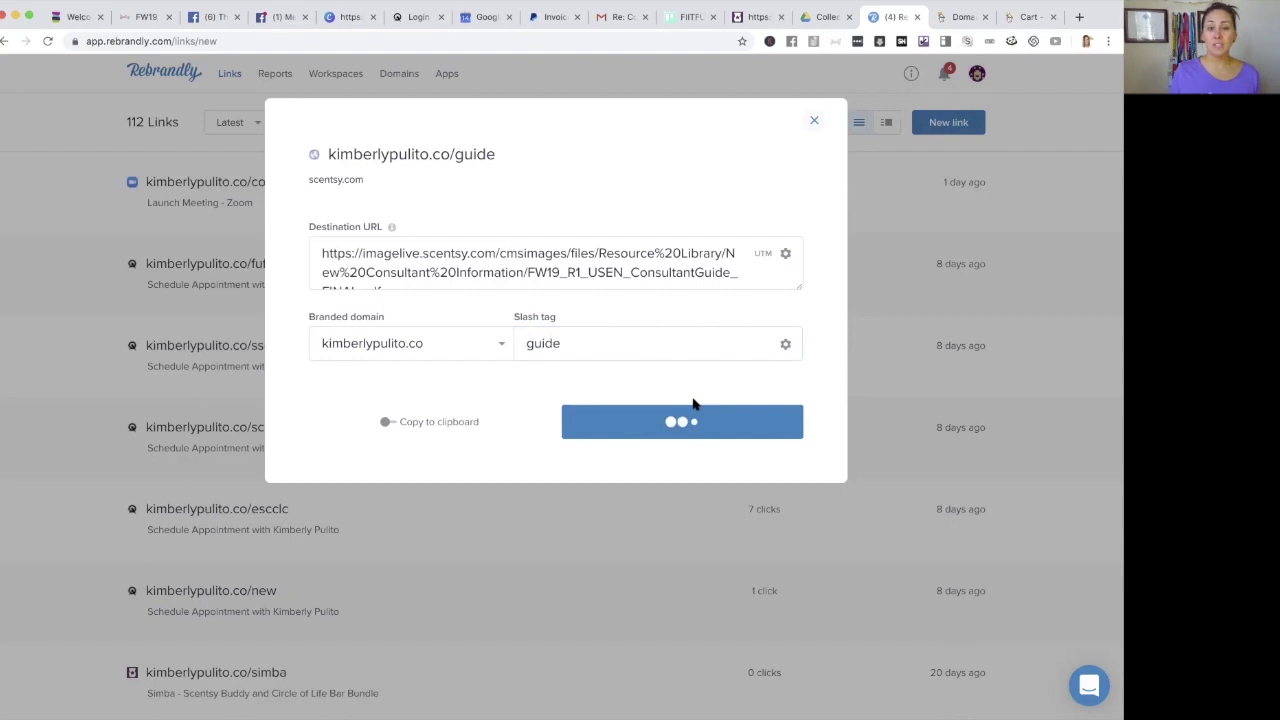